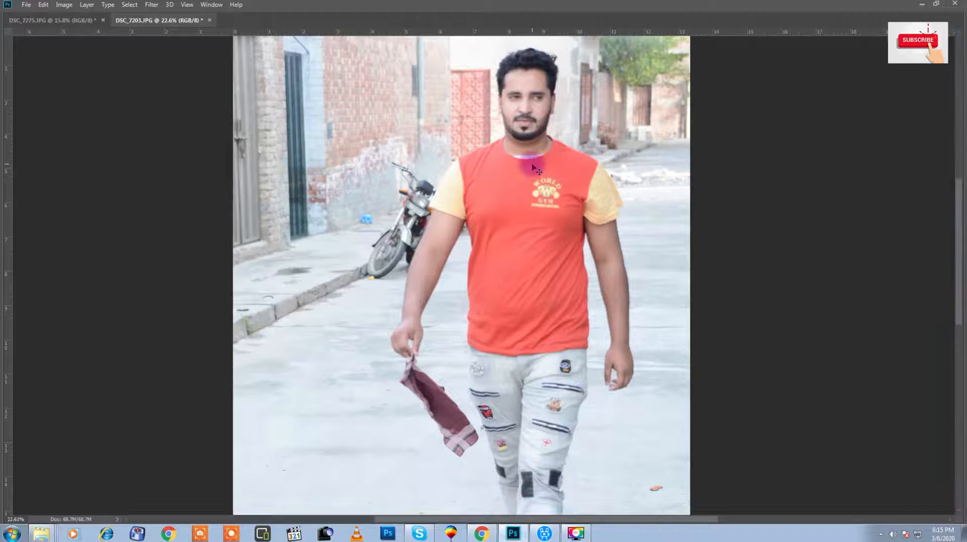
Sharpen the whole photo with Unsharp Mask at amount 29%, radius 6.9 pixels and threshold 0.
{"action": "key", "text": "ctrl+space"}
{"action": "mouse_move", "coordinate": [533, 121]}
{"action": "left_mouse_down"}
{"action": "mouse_move", "coordinate": [544, 135]}
{"action": "mouse_move", "coordinate": [525, 119]}
{"action": "left_mouse_up"}
{"action": "key", "text": "ctrl+0"}
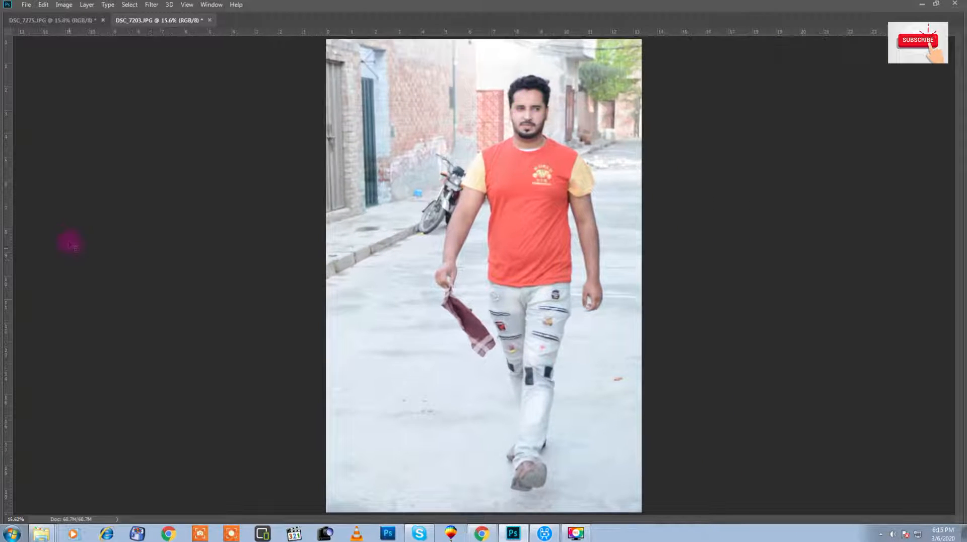
{"action": "left_click", "coordinate": [152, 5]}
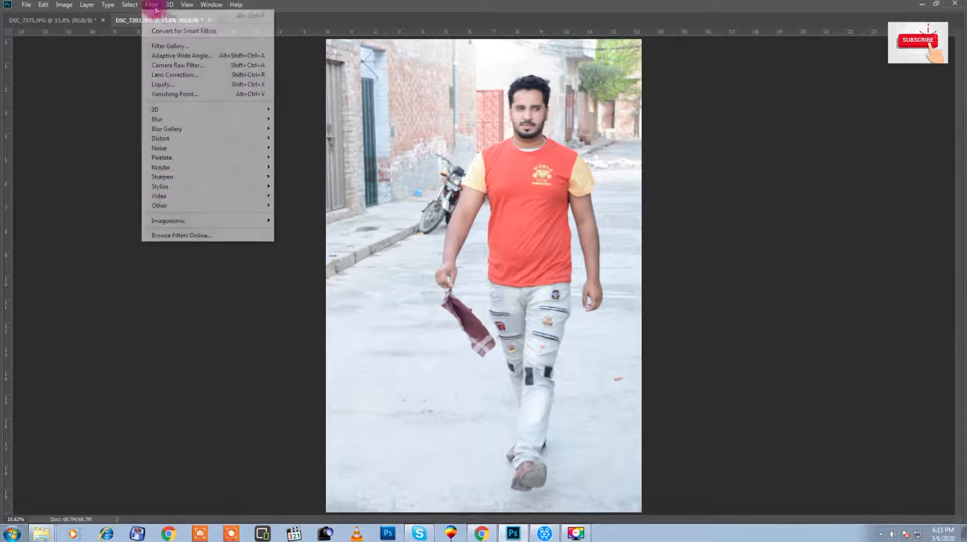
{"action": "mouse_move", "coordinate": [252, 177]}
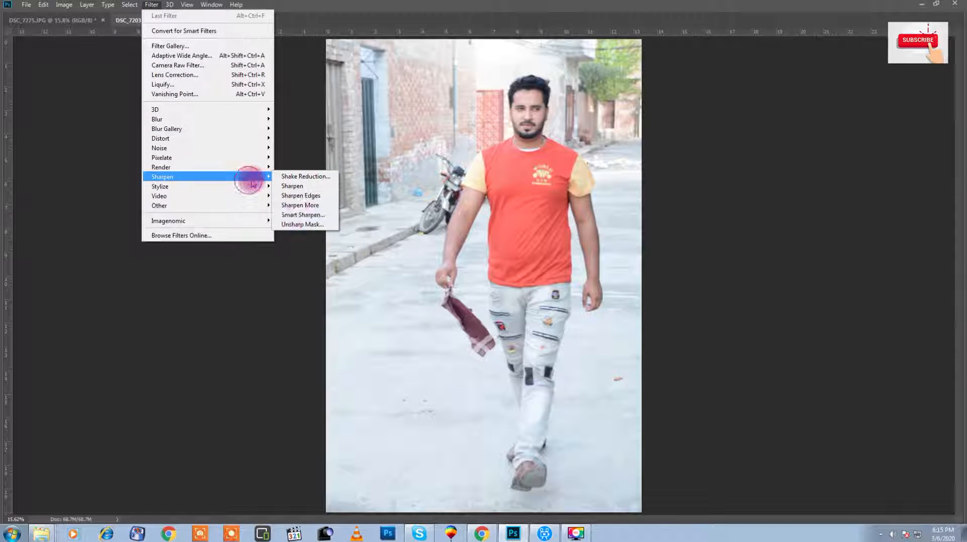
{"action": "left_click", "coordinate": [295, 225]}
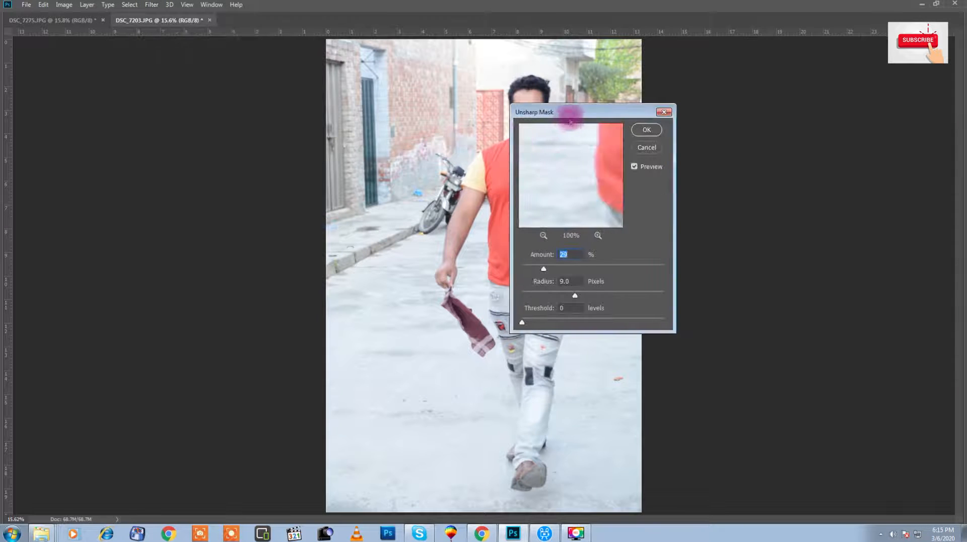
{"action": "left_click_drag", "start_coordinate": [567, 112], "coordinate": [648, 110]}
{"action": "left_click", "coordinate": [526, 106]}
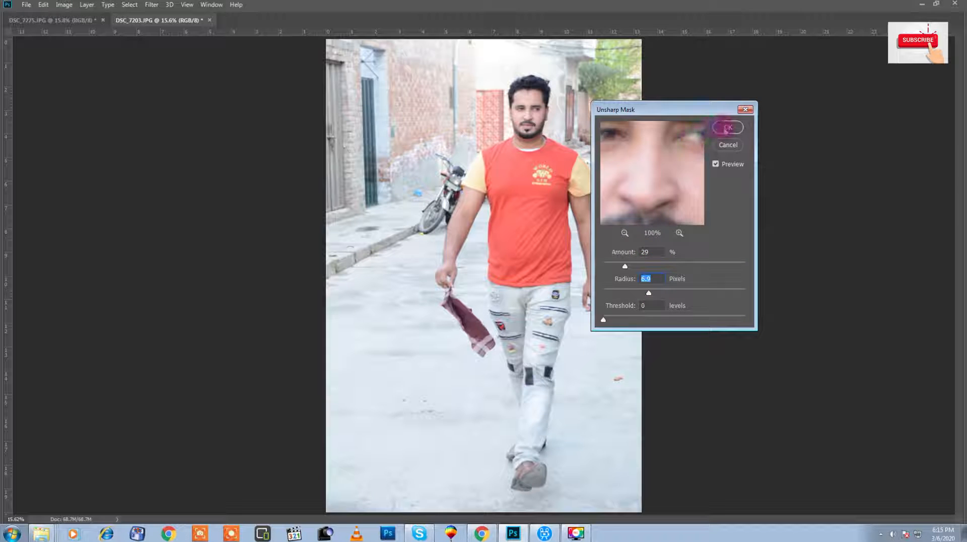
{"action": "left_click", "coordinate": [728, 127]}
Compare the man's face with and without the sharpening, and apply Auto Contrast to the photo.
{"action": "key", "text": "ctrl+plus"}
{"action": "left_click_drag", "start_coordinate": [524, 107], "coordinate": [566, 150]}
{"action": "key", "text": "ctrl+z"}
{"action": "left_click_drag", "start_coordinate": [572, 234], "coordinate": [541, 206]}
{"action": "key", "text": "ctrl+alt+shift+l"}
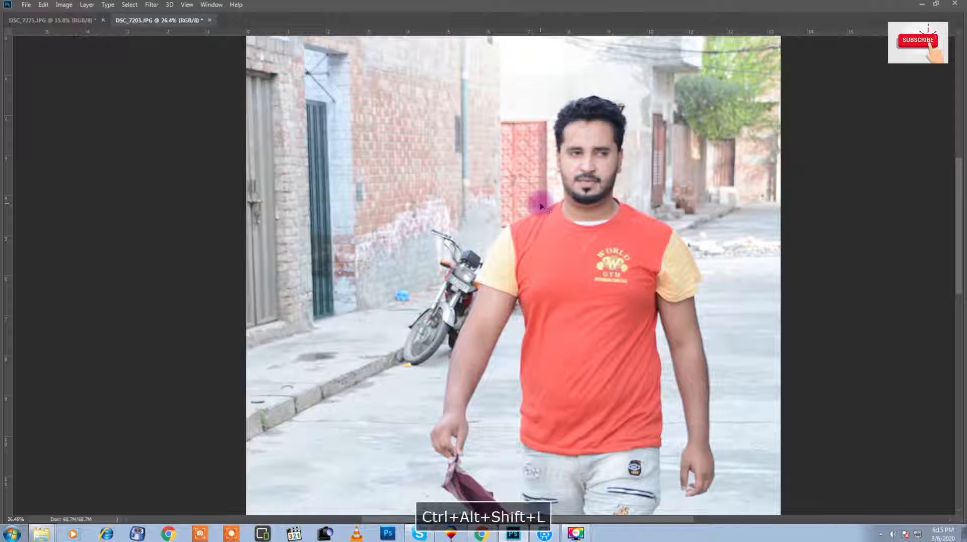
Reduce the photo's noise with Noiseware Professional at its Default settings, previewing the man's face.
{"action": "left_click_drag", "start_coordinate": [544, 209], "coordinate": [561, 200]}
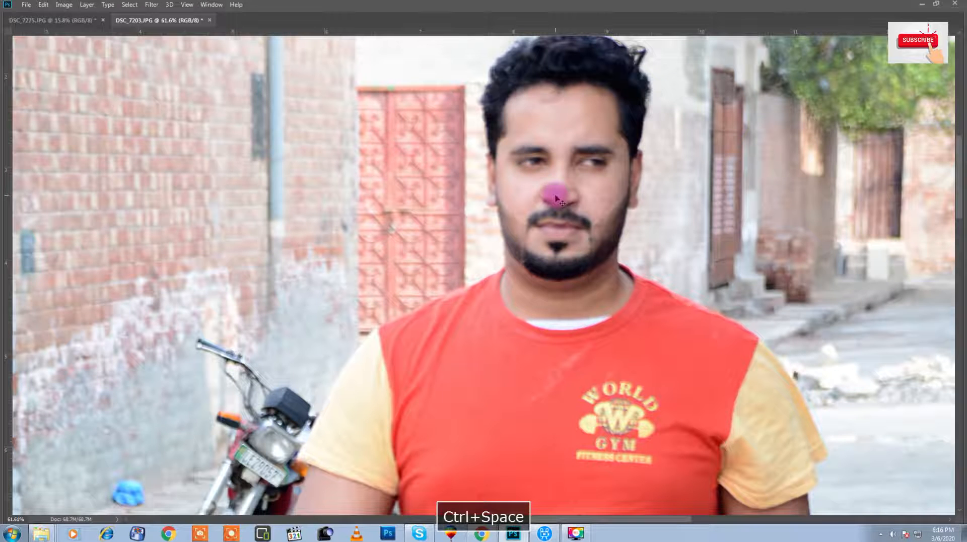
{"action": "left_click", "coordinate": [153, 5]}
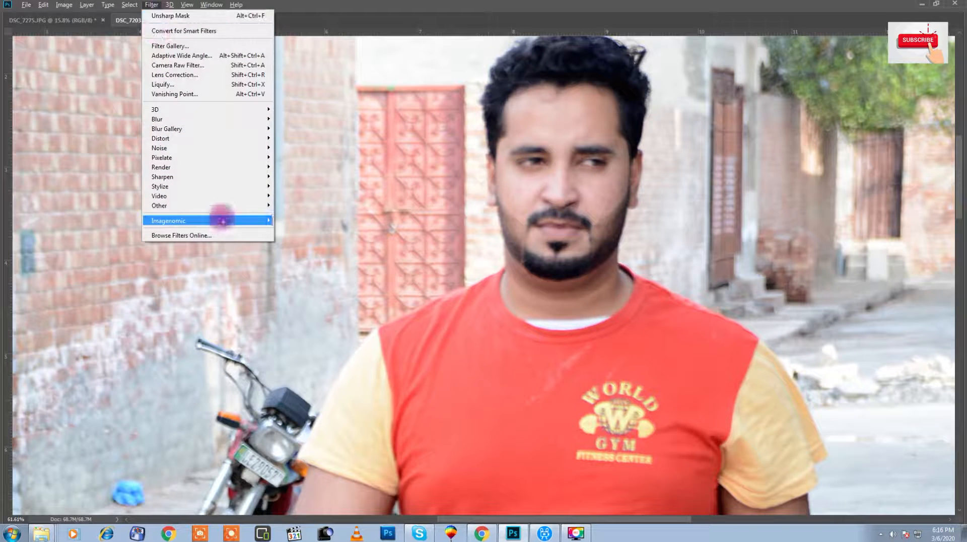
{"action": "left_click", "coordinate": [317, 220]}
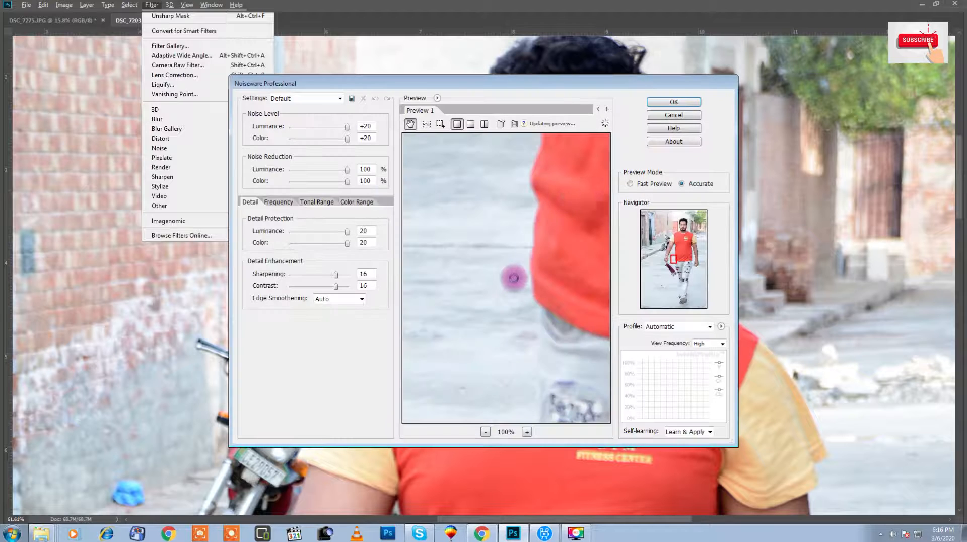
{"action": "left_click", "coordinate": [683, 222]}
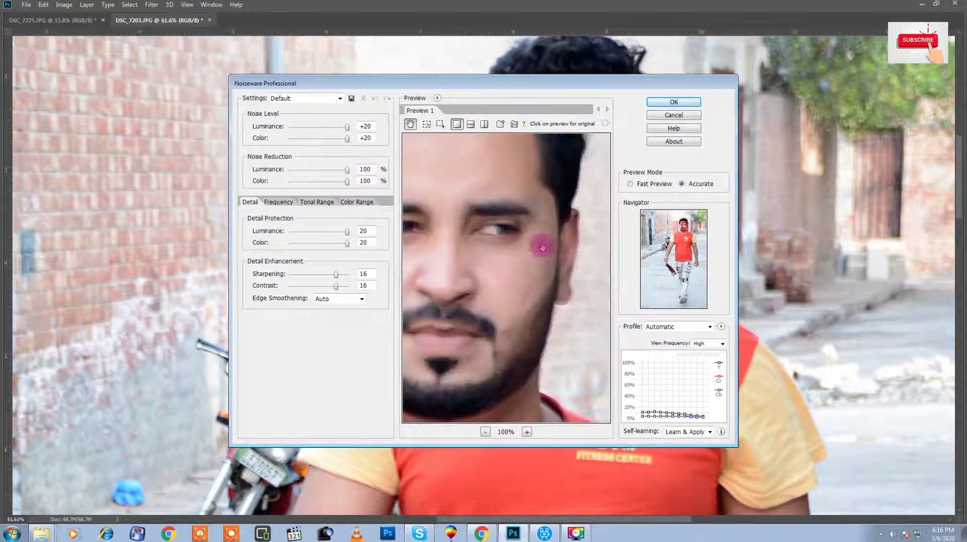
{"action": "left_click", "coordinate": [673, 102]}
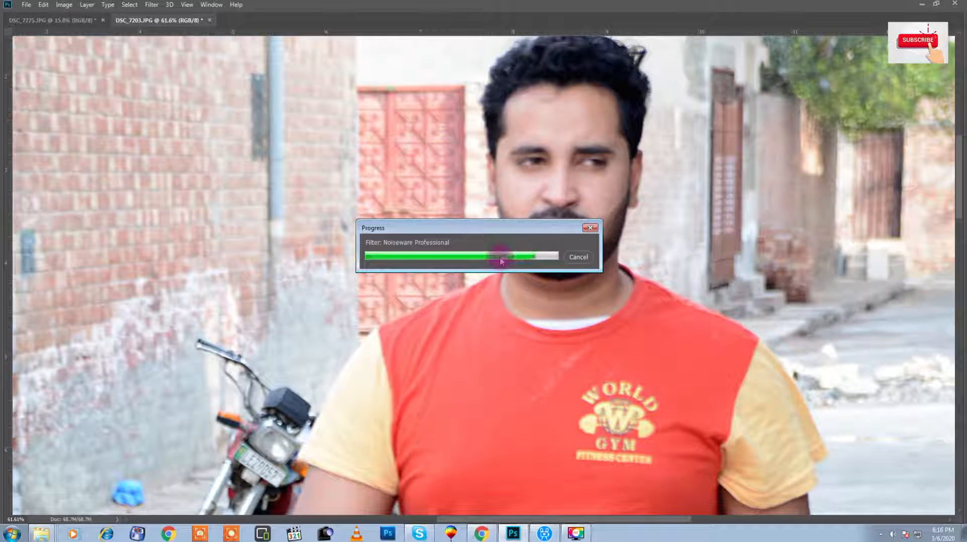
Select the face and neck with Quick Selection, smooth the skin using Portraiture with a sampled skin tone, and deselect.
{"action": "key", "text": "shift+w"}
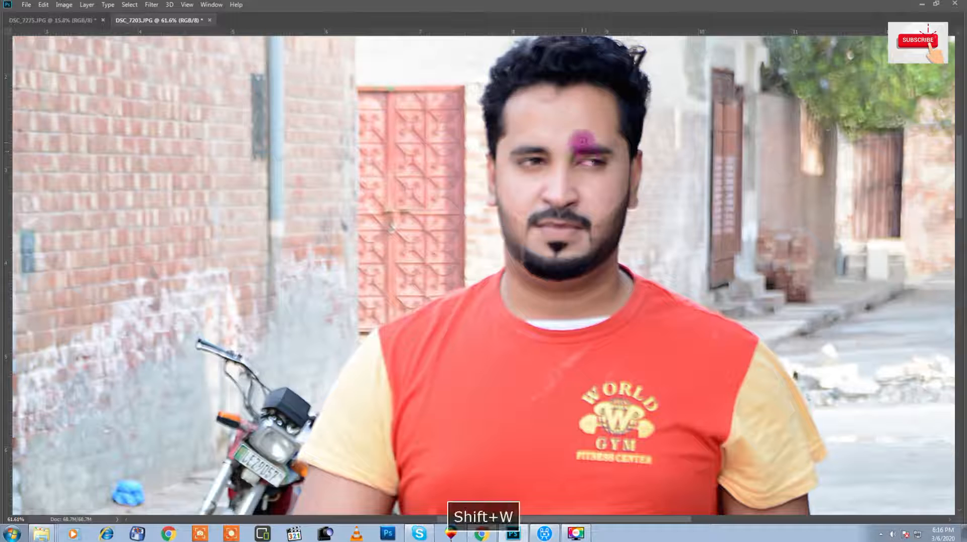
{"action": "mouse_move", "coordinate": [544, 293]}
{"action": "left_mouse_down"}
{"action": "mouse_move", "coordinate": [521, 104]}
{"action": "mouse_move", "coordinate": [576, 98]}
{"action": "left_mouse_up"}
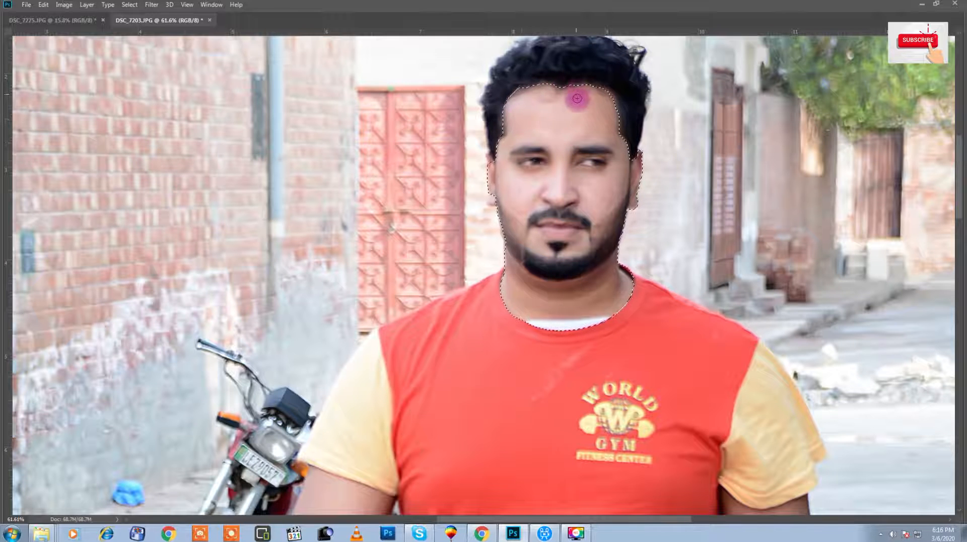
{"action": "key", "text": "alt+t"}
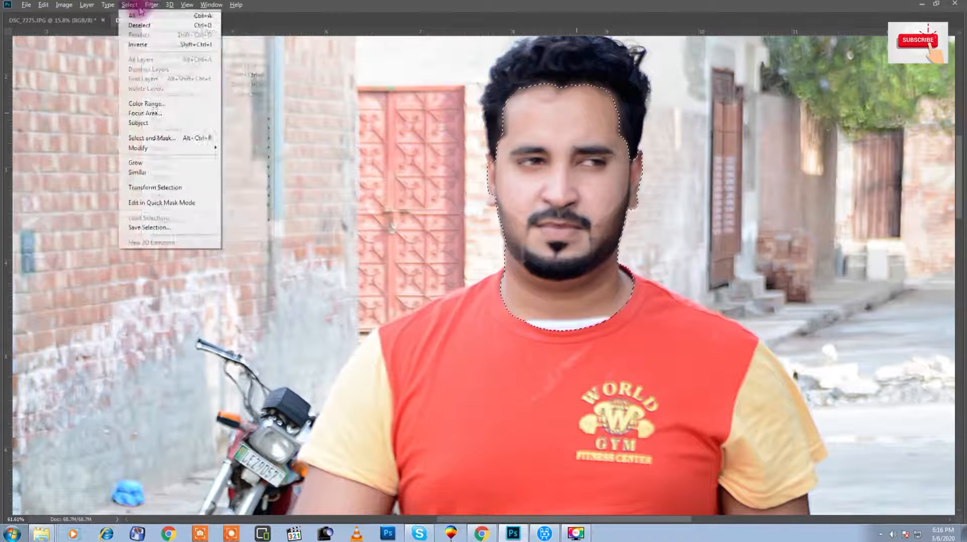
{"action": "mouse_move", "coordinate": [210, 221]}
{"action": "left_click", "coordinate": [302, 220]}
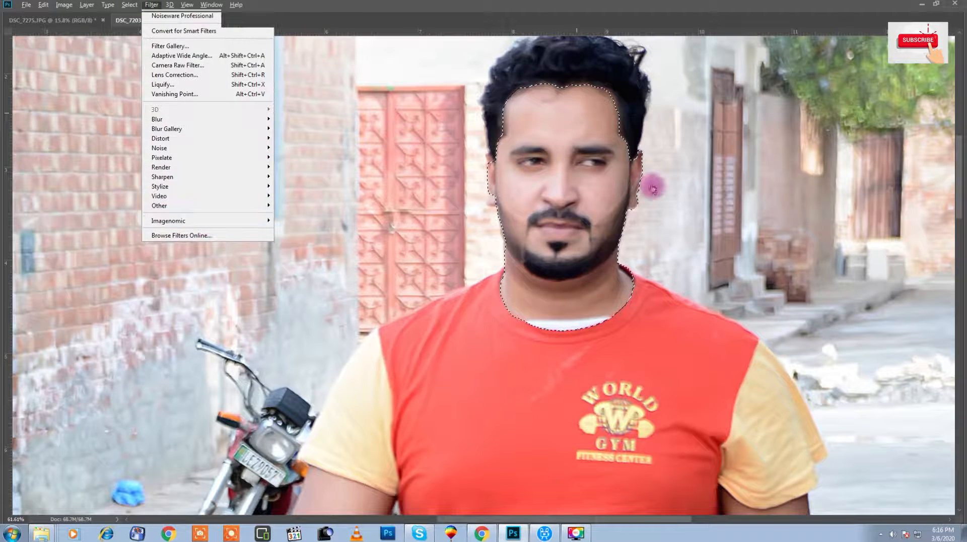
{"action": "left_click", "coordinate": [524, 158], "text": "ctrl"}
{"action": "left_click", "coordinate": [525, 158], "text": "ctrl"}
{"action": "left_click", "coordinate": [538, 195], "text": "ctrl"}
{"action": "left_click_drag", "start_coordinate": [536, 211], "coordinate": [482, 216]}
{"action": "left_click", "coordinate": [344, 301]}
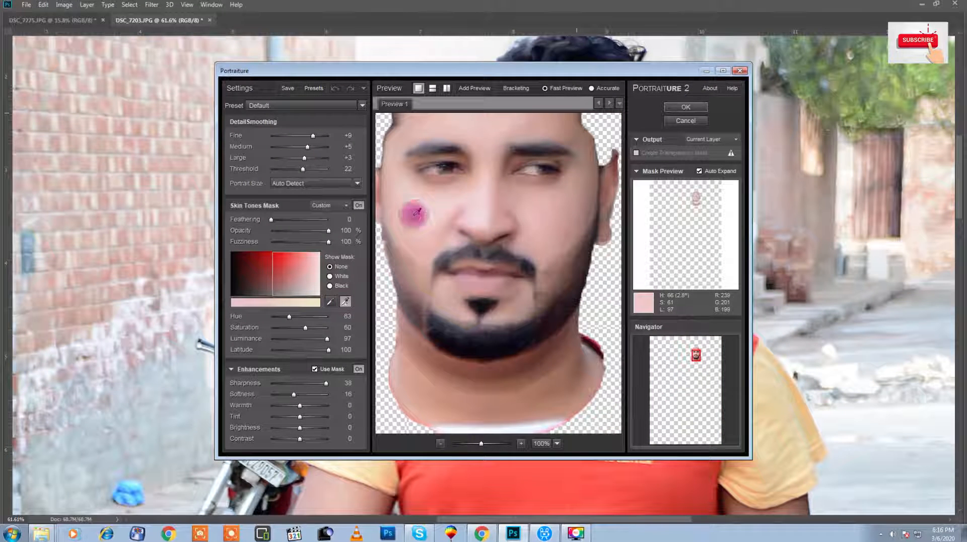
{"action": "left_click", "coordinate": [686, 107]}
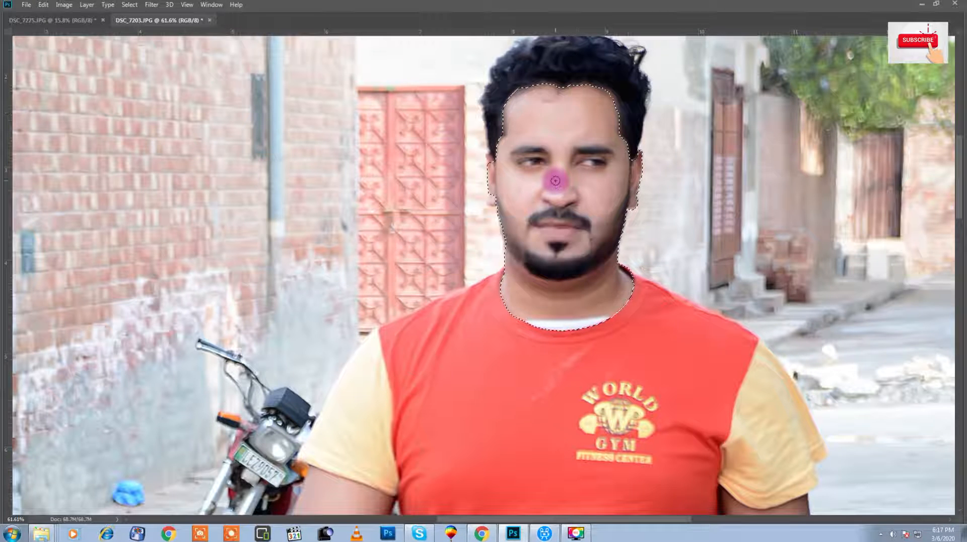
{"action": "key", "text": "ctrl+d"}
Show the history states and restore detail in both eyes with the History Brush at 50% opacity and 29% flow.
{"action": "key", "text": "Tab"}
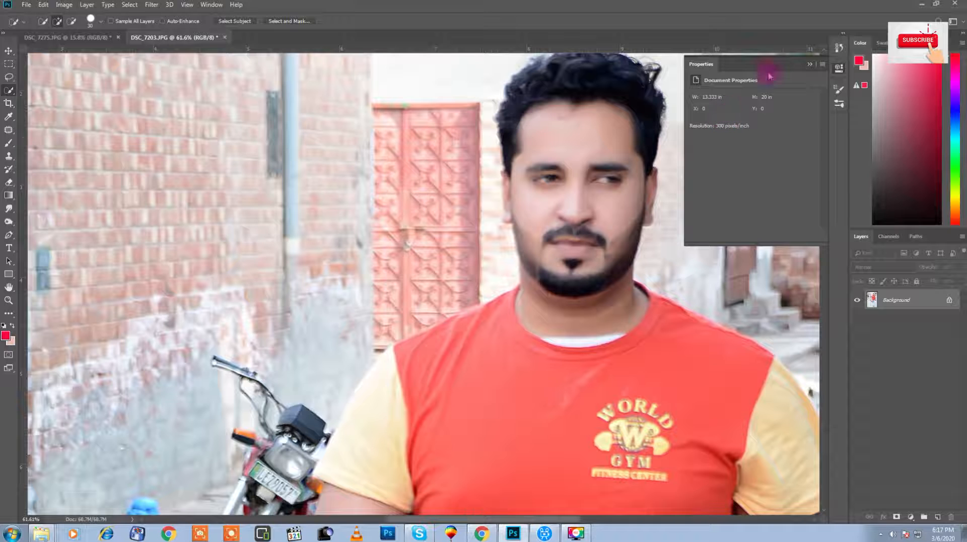
{"action": "left_click", "coordinate": [839, 49]}
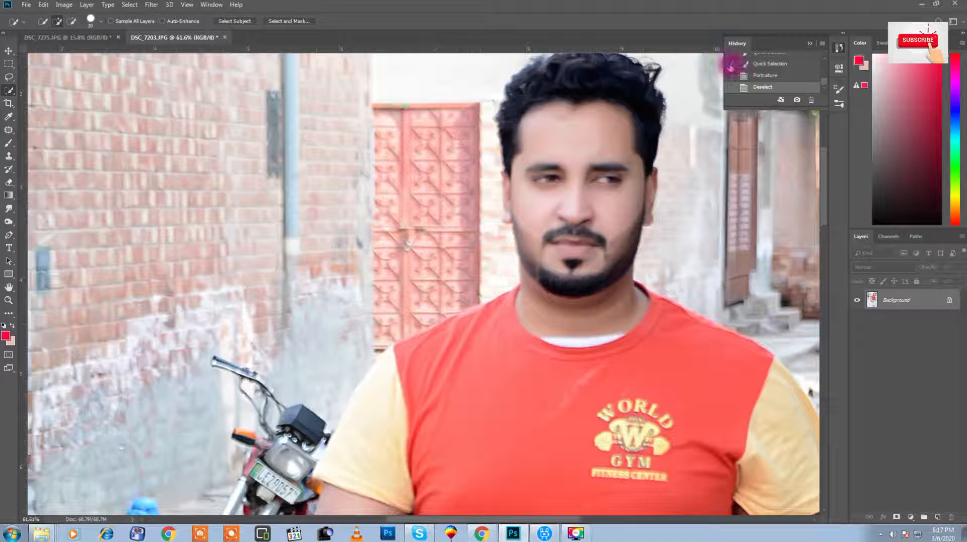
{"action": "key", "text": "ctrl+space"}
{"action": "left_click_drag", "start_coordinate": [647, 97], "coordinate": [674, 143]}
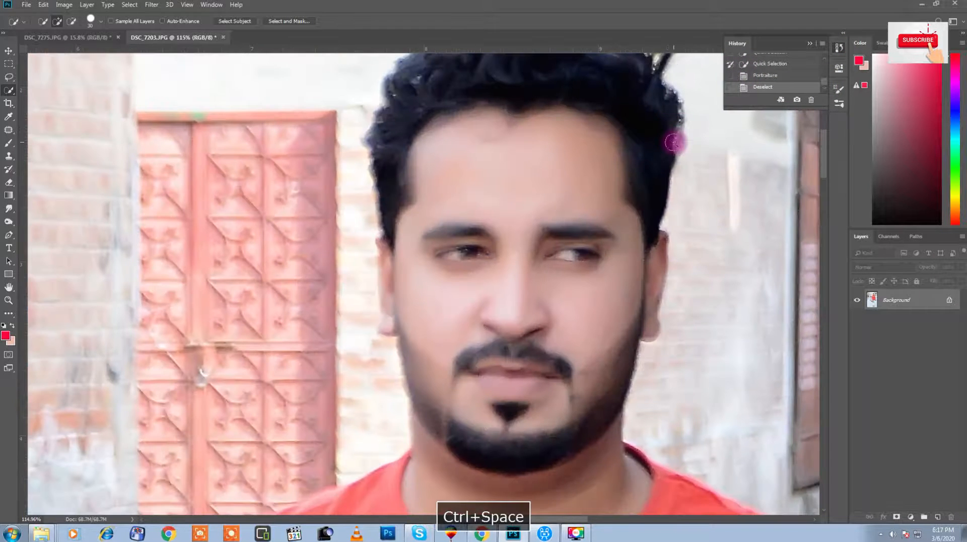
{"action": "key", "text": "y"}
{"action": "left_click", "coordinate": [568, 257]}
{"action": "left_click", "coordinate": [464, 253]}
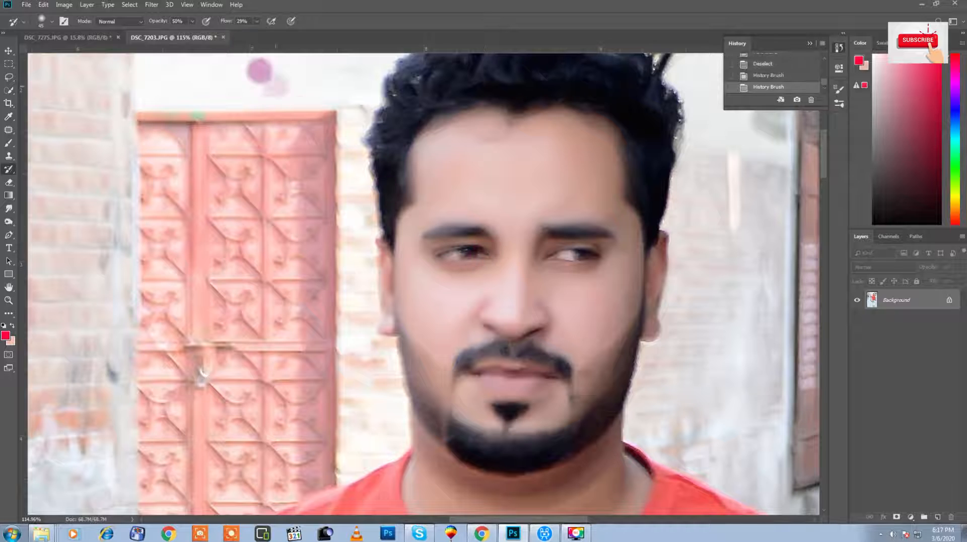
Set the History Brush to 100% opacity and 100% flow and paint back more detail around the eyes.
{"action": "left_click", "coordinate": [258, 22]}
{"action": "left_click_drag", "start_coordinate": [259, 33], "coordinate": [342, 39]}
{"action": "left_click", "coordinate": [499, 259]}
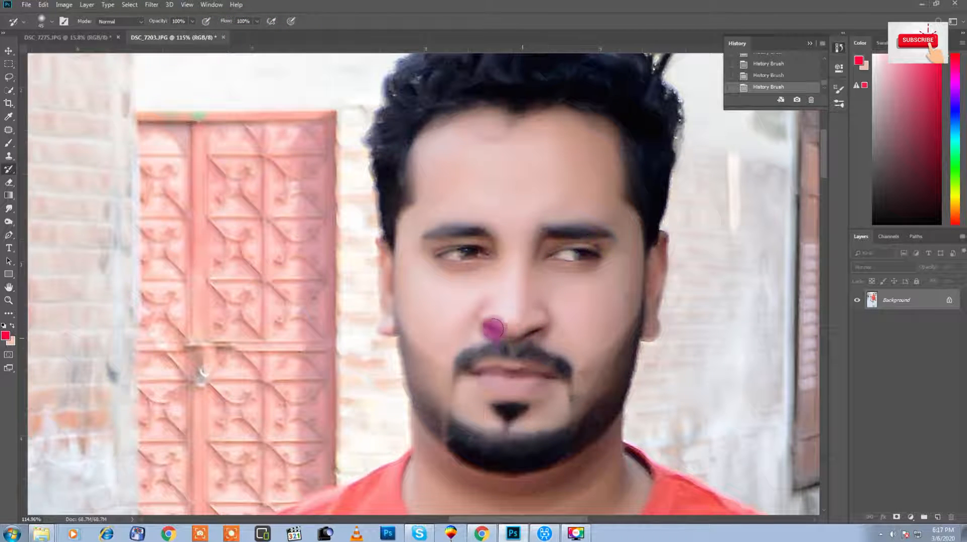
{"action": "key", "text": "space"}
{"action": "left_click_drag", "start_coordinate": [511, 348], "coordinate": [509, 270]}
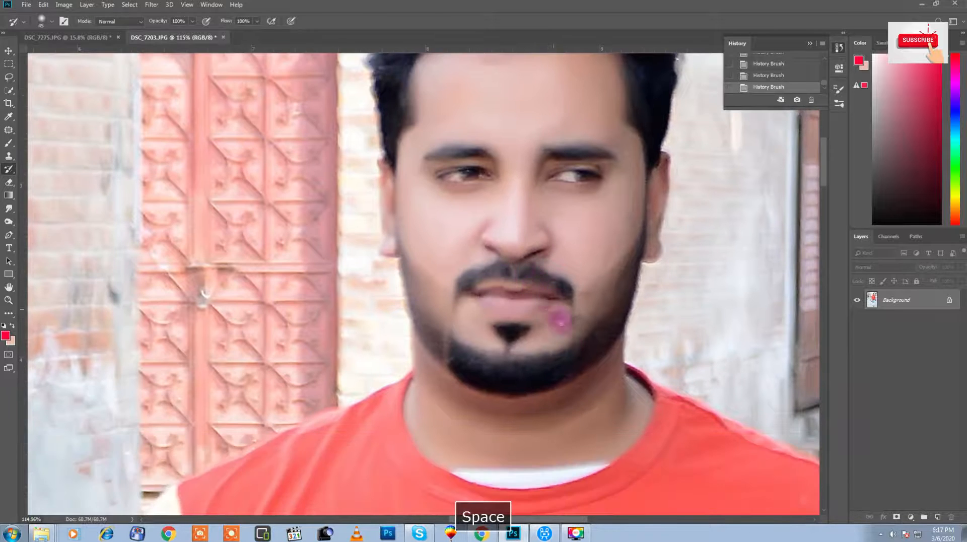
{"action": "scroll", "coordinate": [561, 318], "scroll_direction": "down", "scroll_amount": 3, "text": "alt"}
{"action": "key", "text": "bracketleft"}
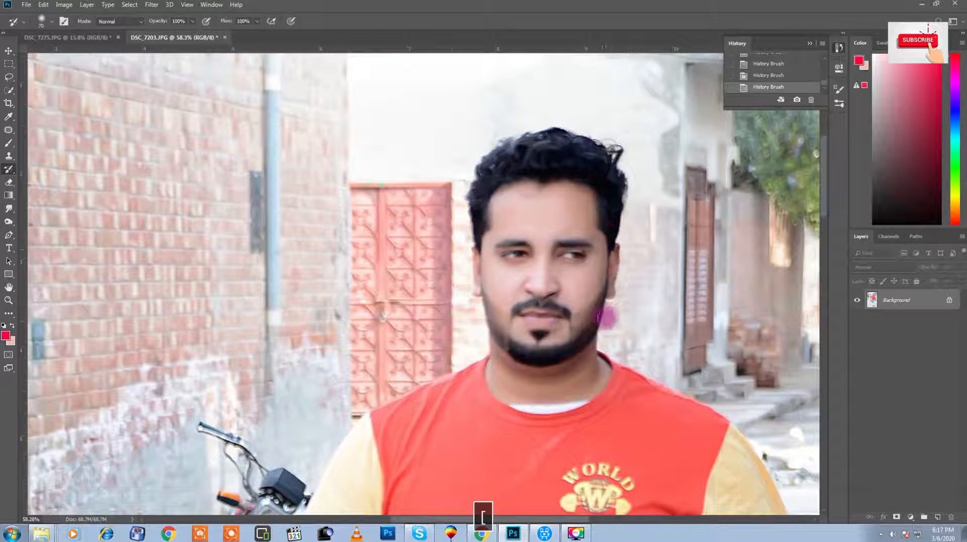
{"action": "key", "text": "bracketright"}
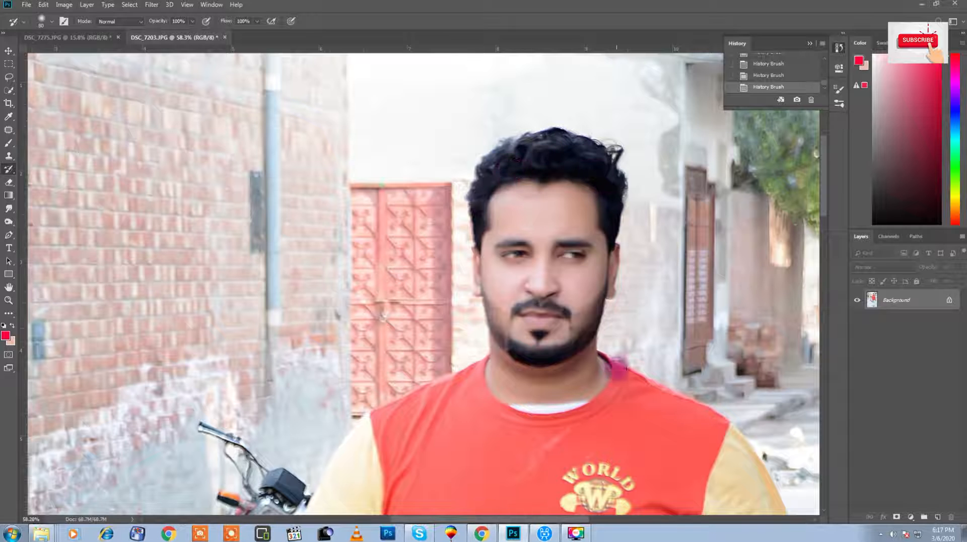
Trace the lower neck and white undershirt edge along the red collar with the Pen tool and convert the path to a selection.
{"action": "key", "text": "p"}
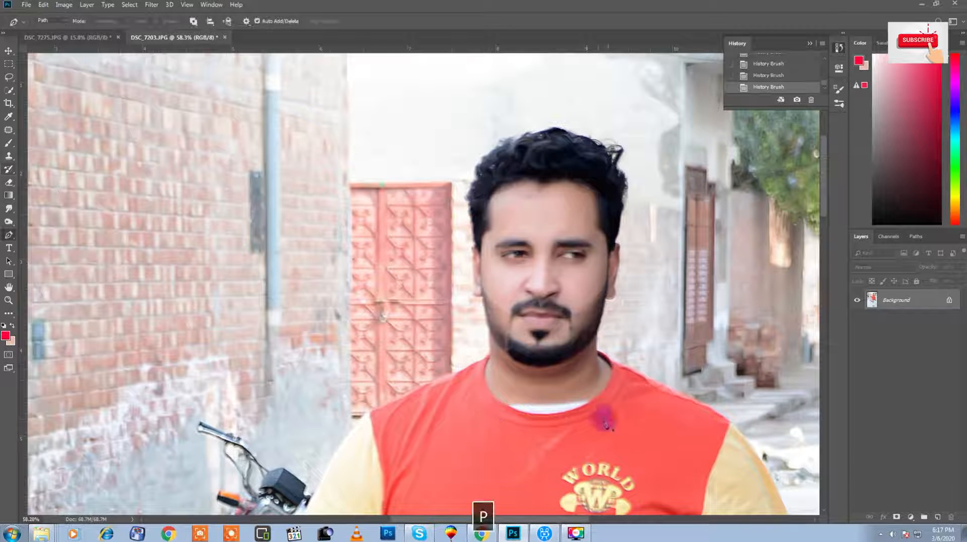
{"action": "left_click_drag", "start_coordinate": [604, 383], "coordinate": [613, 271]}
{"action": "left_click", "coordinate": [630, 281], "text": "ctrl"}
{"action": "left_click", "coordinate": [629, 275]}
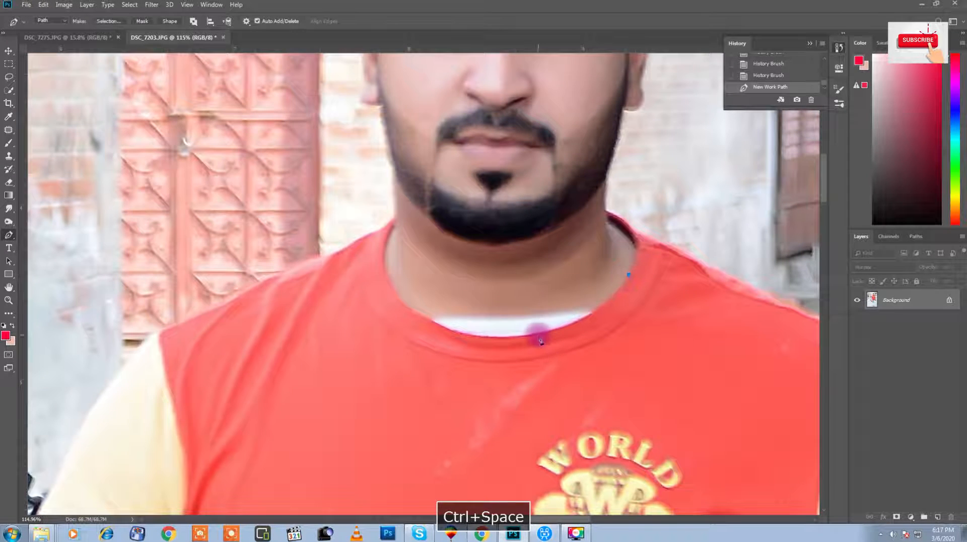
{"action": "left_click_drag", "start_coordinate": [535, 334], "coordinate": [465, 344]}
{"action": "left_click", "coordinate": [425, 324]}
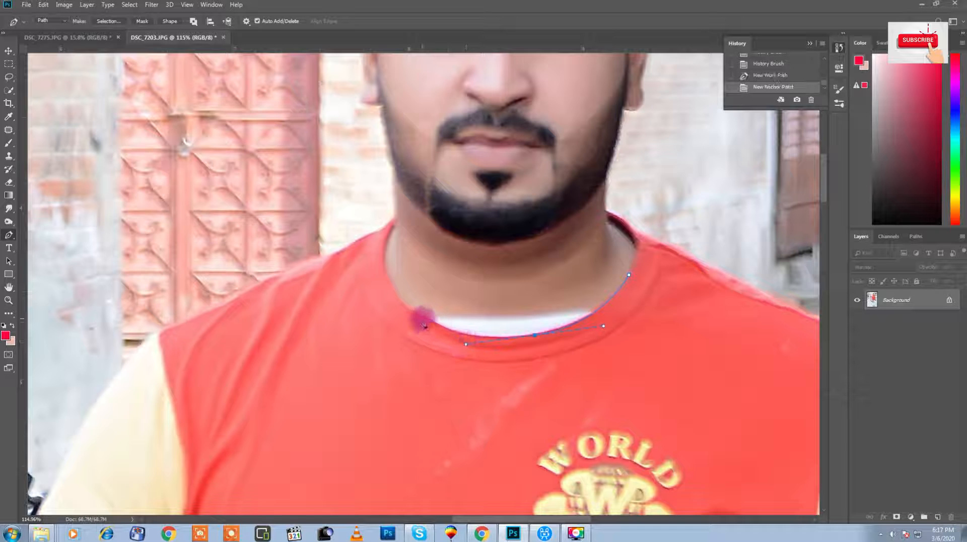
{"action": "left_click_drag", "start_coordinate": [418, 317], "coordinate": [431, 281]}
{"action": "left_click_drag", "start_coordinate": [628, 274], "coordinate": [611, 259]}
{"action": "key", "text": "ctrl+Return"}
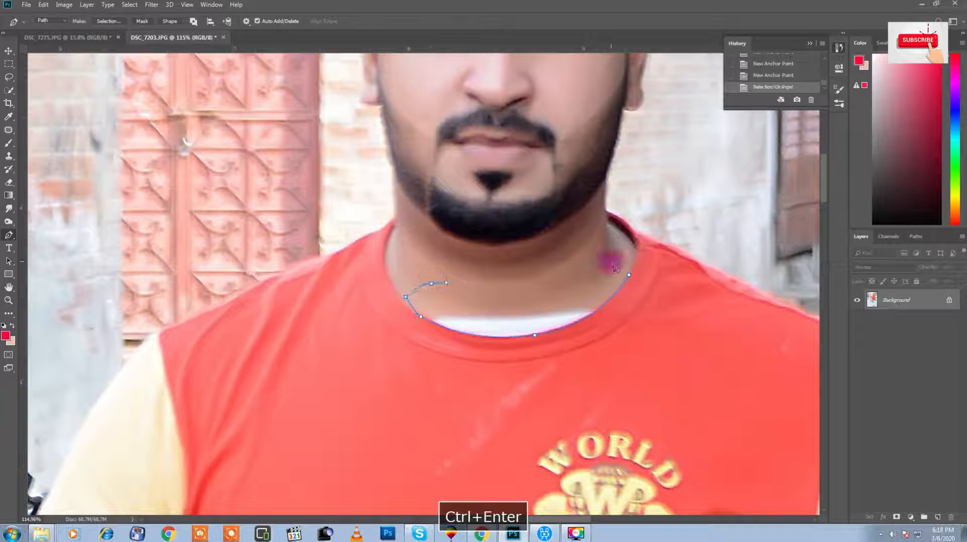
Cover the white undershirt edge with cloned neck skin using the Clone Stamp inside the selection, and deselect.
{"action": "key", "text": "s"}
{"action": "left_click", "coordinate": [589, 294], "text": "alt"}
{"action": "left_click", "coordinate": [564, 317]}
{"action": "left_click", "coordinate": [557, 318]}
{"action": "left_click", "coordinate": [556, 319]}
{"action": "key", "text": "bracketleft"}
{"action": "left_click", "coordinate": [540, 321]}
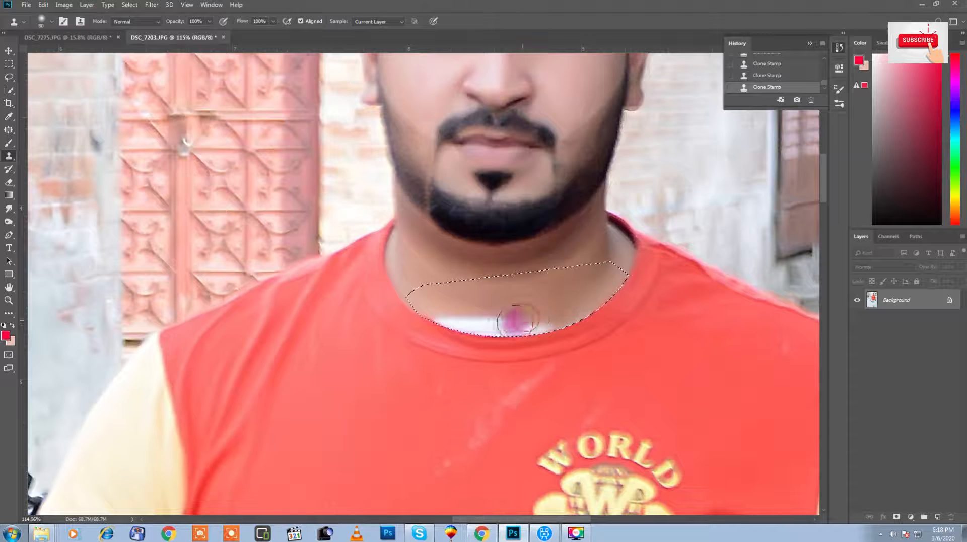
{"action": "left_click_drag", "start_coordinate": [438, 317], "coordinate": [466, 323]}
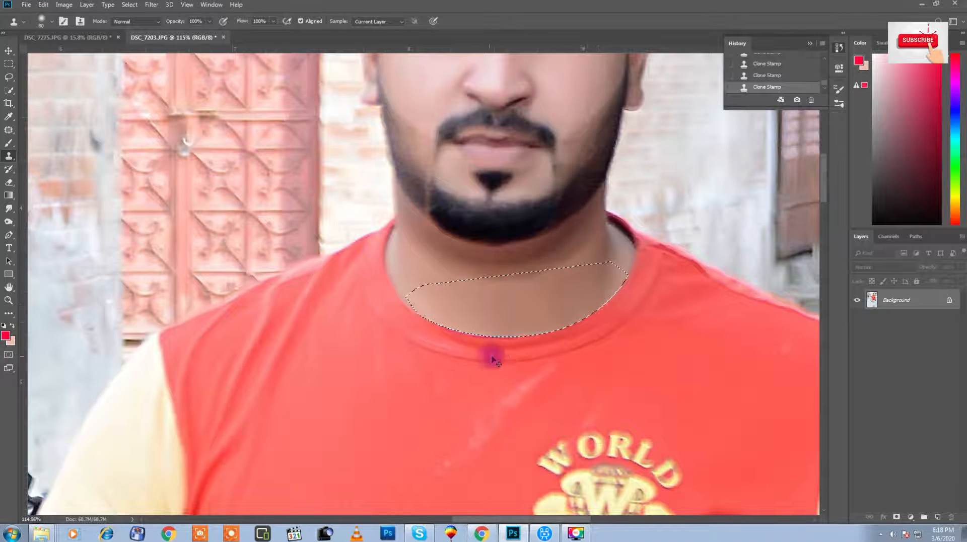
{"action": "key", "text": "ctrl+d"}
Select the neck below the beard with Quick Selection and feather the selection twice.
{"action": "scroll", "coordinate": [557, 356], "scroll_direction": "down", "scroll_amount": 4}
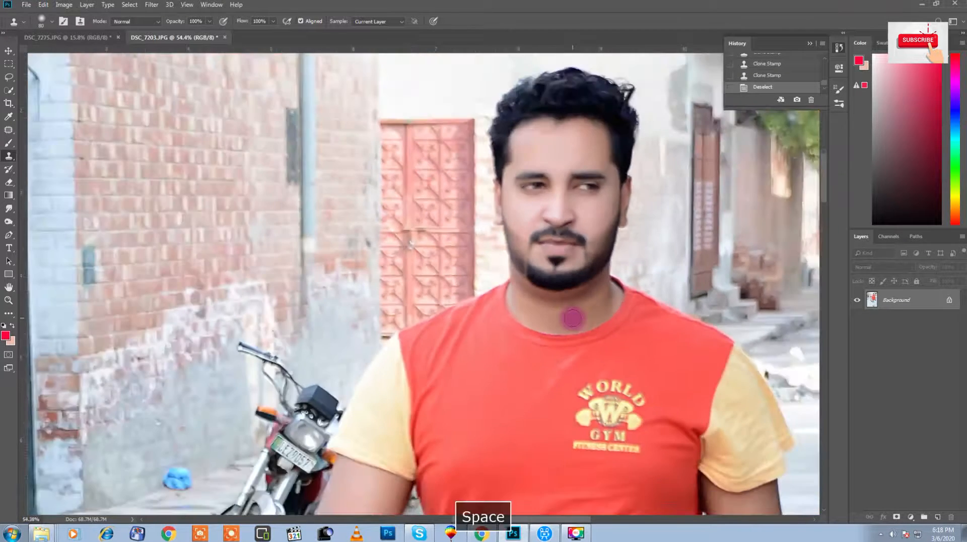
{"action": "key", "text": "shift+w"}
{"action": "key", "text": "shift+F6"}
{"action": "key", "text": "Return"}
{"action": "key", "text": "shift+F6"}
{"action": "key", "text": "Return"}
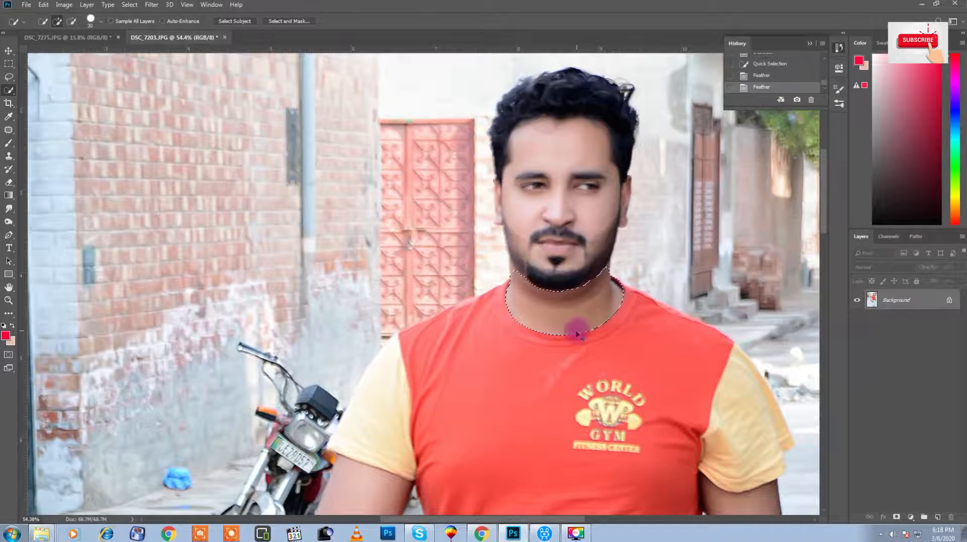
Brighten the selected neck with Levels by setting the midtone input to 1.13.
{"action": "key", "text": "ctrl+l"}
{"action": "left_click_drag", "start_coordinate": [821, 251], "coordinate": [815, 251]}
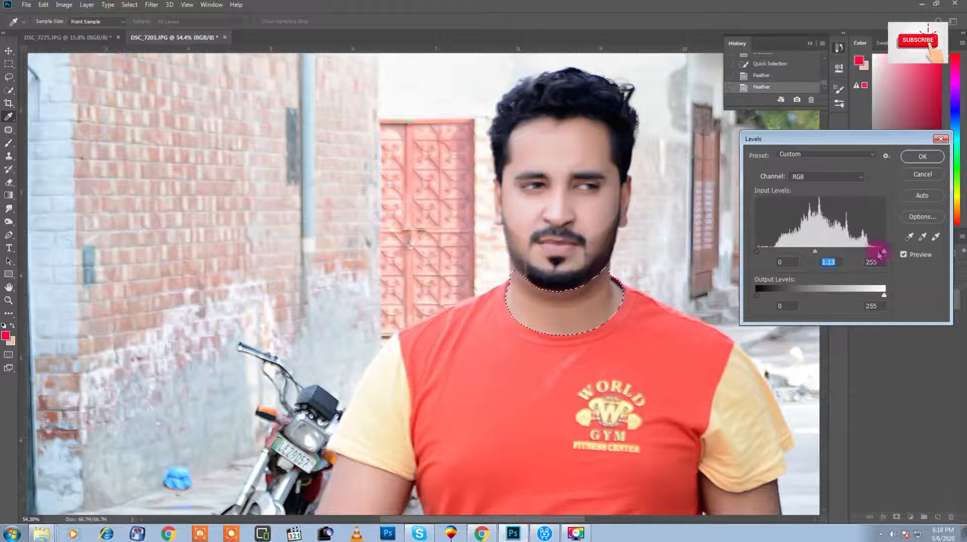
{"action": "left_click", "coordinate": [919, 158]}
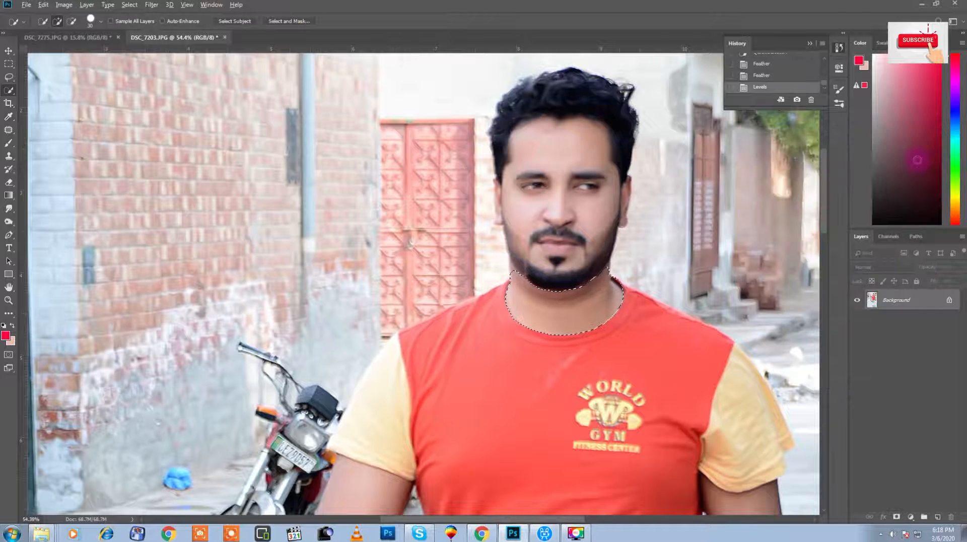
Brighten the selected neck with Selective Color by setting Black to -8% in the Whites range, and deselect.
{"action": "left_click", "coordinate": [62, 5]}
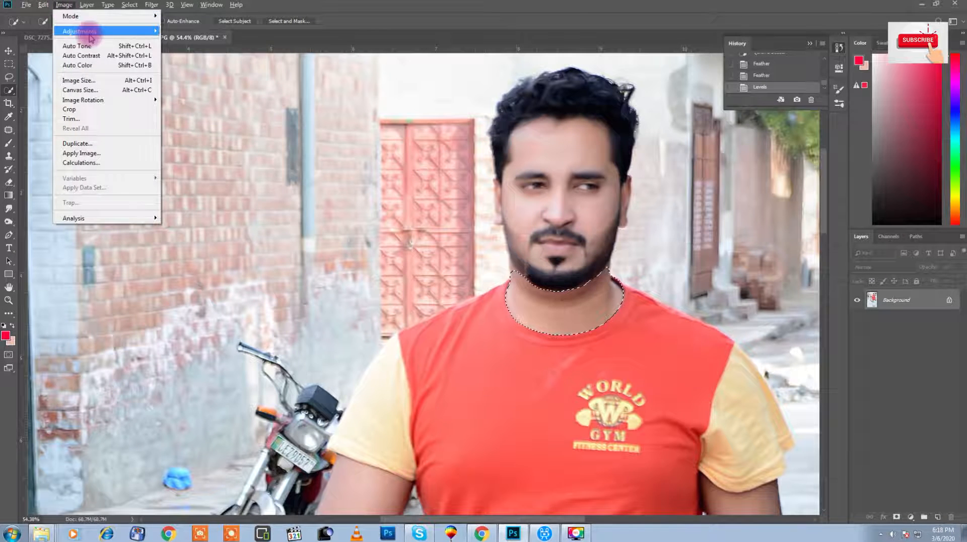
{"action": "mouse_move", "coordinate": [80, 31]}
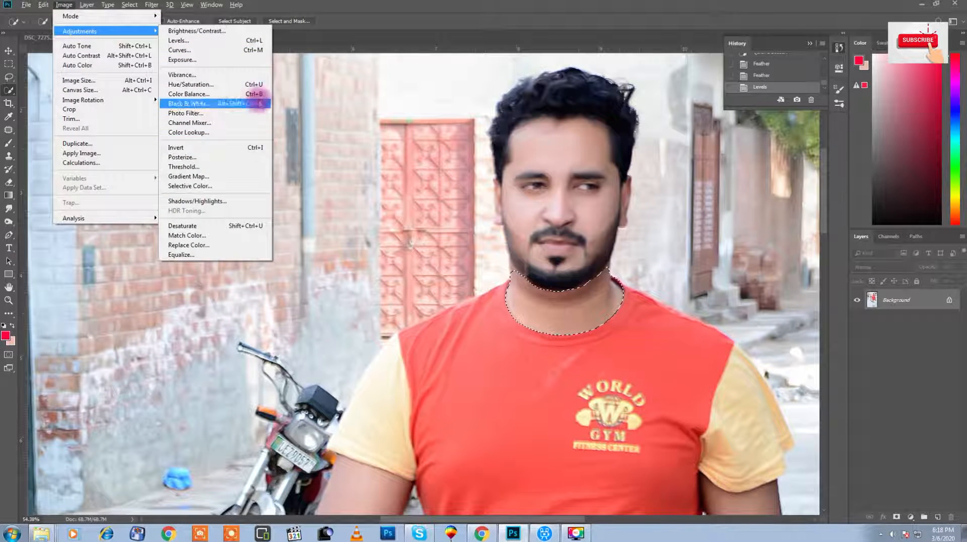
{"action": "left_click", "coordinate": [248, 185]}
{"action": "left_click", "coordinate": [733, 141]}
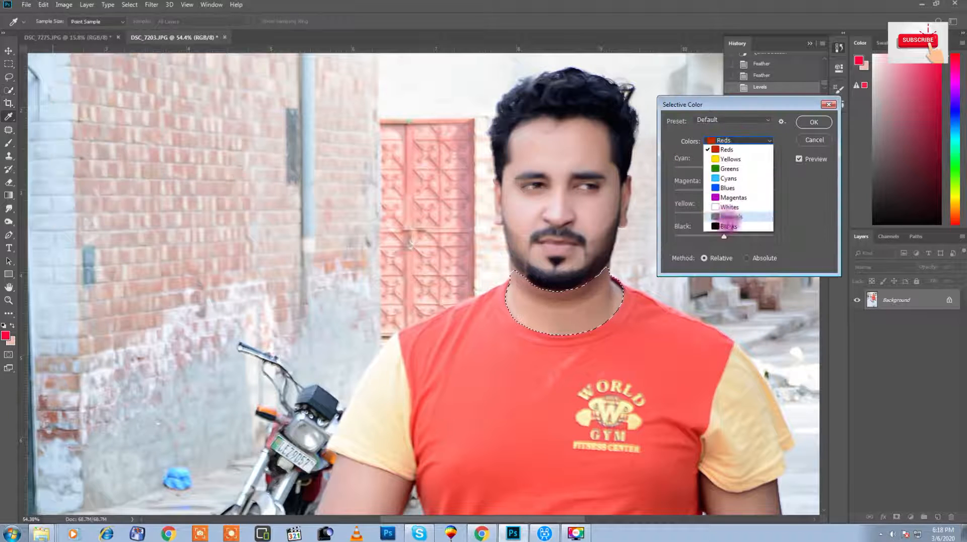
{"action": "left_click", "coordinate": [731, 187]}
{"action": "left_click", "coordinate": [735, 142]}
{"action": "left_click", "coordinate": [728, 220]}
{"action": "left_click", "coordinate": [733, 143]}
{"action": "left_click", "coordinate": [730, 202]}
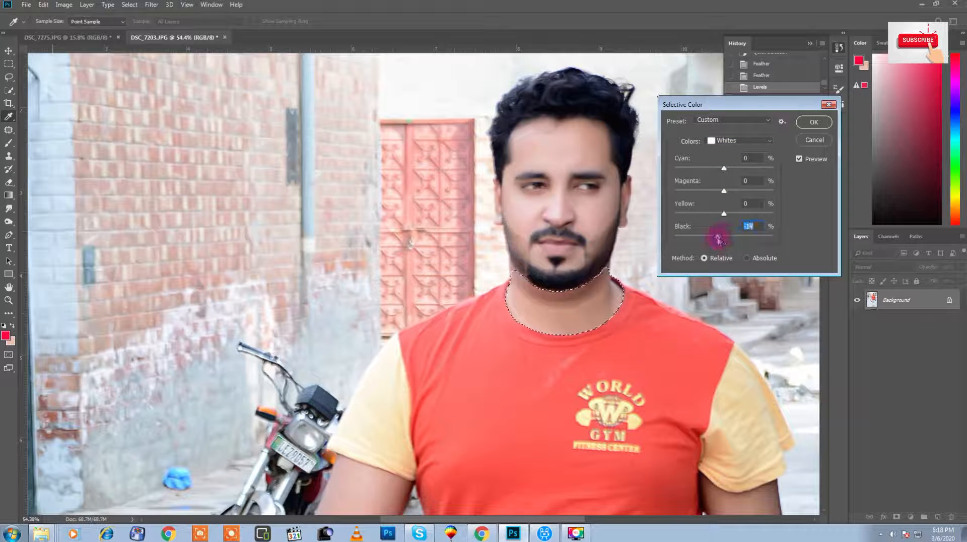
{"action": "left_click_drag", "start_coordinate": [719, 241], "coordinate": [723, 217]}
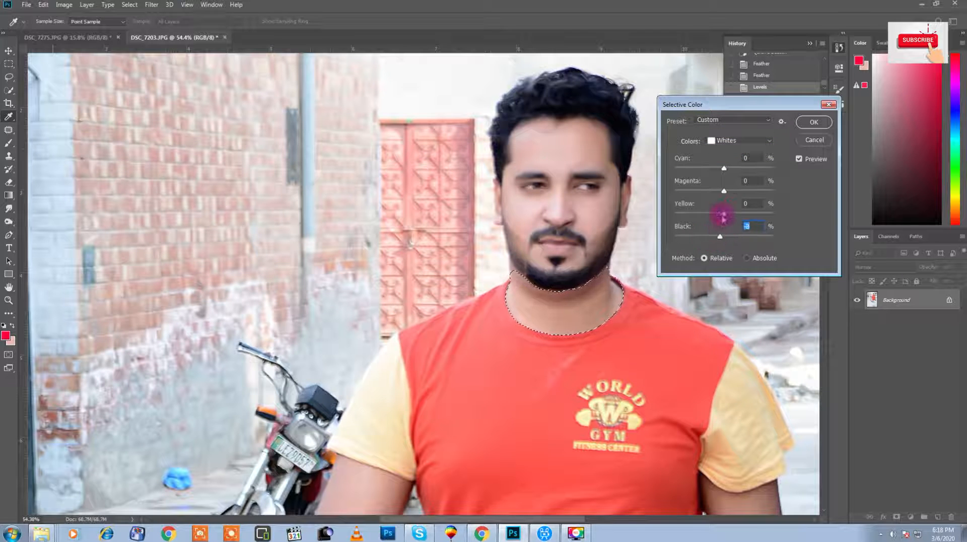
{"action": "left_click", "coordinate": [814, 122]}
{"action": "key", "text": "w"}
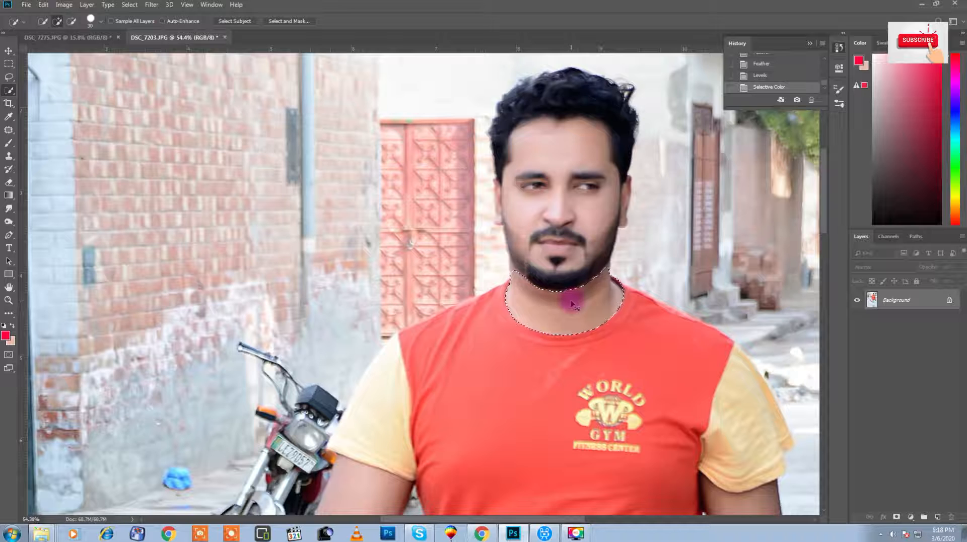
{"action": "key", "text": "ctrl+alt+z"}
{"action": "key", "text": "ctrl+z"}
{"action": "key", "text": "ctrl+d"}
Select the bare skin of both arms and hands with Quick Selection and feather the selection.
{"action": "scroll", "coordinate": [594, 337], "scroll_direction": "down", "scroll_amount": 7}
{"action": "left_click_drag", "start_coordinate": [561, 313], "coordinate": [474, 200]}
{"action": "left_click_drag", "start_coordinate": [583, 318], "coordinate": [602, 496]}
{"action": "mouse_move", "coordinate": [382, 367]}
{"action": "left_mouse_down"}
{"action": "mouse_move", "coordinate": [345, 371]}
{"action": "mouse_move", "coordinate": [340, 445]}
{"action": "left_mouse_up"}
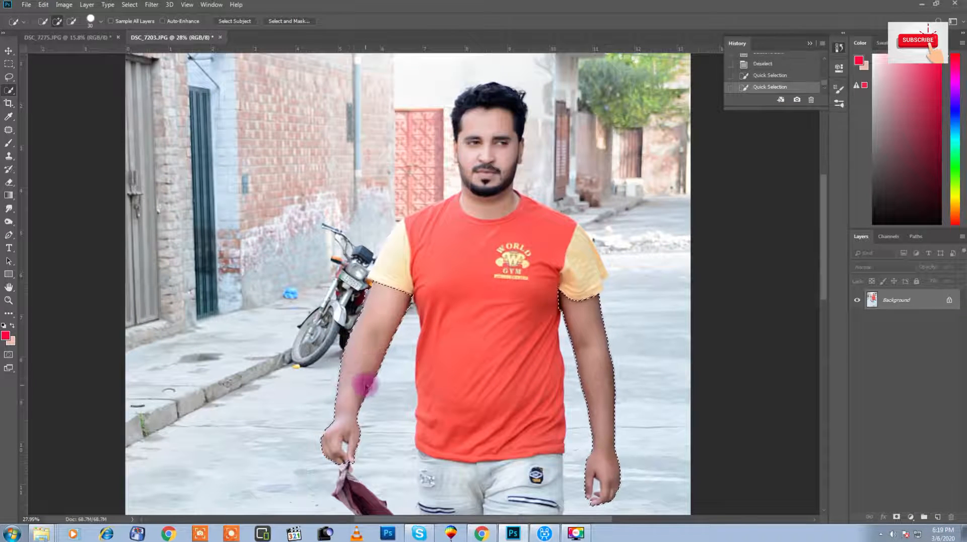
{"action": "key", "text": "ctrl+alt+d"}
{"action": "key", "text": "Return"}
Brighten the selected arms slightly with Curves and deselect.
{"action": "key", "text": "ctrl+m"}
{"action": "left_click_drag", "start_coordinate": [310, 165], "coordinate": [311, 166]}
{"action": "key", "text": "Return"}
{"action": "key", "text": "ctrl+d"}
Select and feather the man's empty-handed arm, brighten it with Levels at a white input of 241, and deselect.
{"action": "key", "text": "shift+w"}
{"action": "key", "text": "ctrl+alt+d"}
{"action": "key", "text": "Return"}
{"action": "key", "text": "ctrl+l"}
{"action": "left_click_drag", "start_coordinate": [885, 251], "coordinate": [878, 252]}
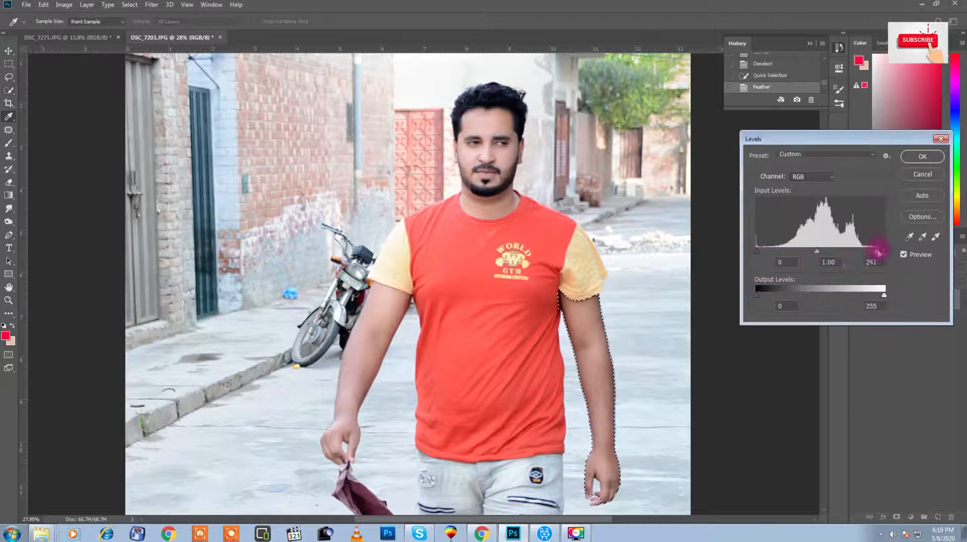
{"action": "left_click", "coordinate": [931, 160]}
{"action": "key", "text": "ctrl+d"}
Select the man's whole figure, from head to lower legs, with the Quick Selection tool.
{"action": "key", "text": "w"}
{"action": "mouse_move", "coordinate": [476, 124]}
{"action": "left_mouse_down"}
{"action": "mouse_move", "coordinate": [488, 208]}
{"action": "mouse_move", "coordinate": [474, 114]}
{"action": "mouse_move", "coordinate": [365, 363]}
{"action": "mouse_move", "coordinate": [460, 277]}
{"action": "mouse_move", "coordinate": [563, 302]}
{"action": "mouse_move", "coordinate": [595, 357]}
{"action": "mouse_move", "coordinate": [601, 403]}
{"action": "left_mouse_up"}
{"action": "key", "text": "space"}
{"action": "left_click_drag", "start_coordinate": [449, 416], "coordinate": [457, 252]}
{"action": "left_click_drag", "start_coordinate": [470, 303], "coordinate": [481, 425]}
{"action": "scroll", "coordinate": [505, 420], "scroll_direction": "down", "scroll_amount": 2}
{"action": "mouse_move", "coordinate": [517, 392]}
{"action": "left_mouse_down"}
{"action": "mouse_move", "coordinate": [508, 500]}
{"action": "mouse_move", "coordinate": [497, 438]}
{"action": "left_mouse_up"}
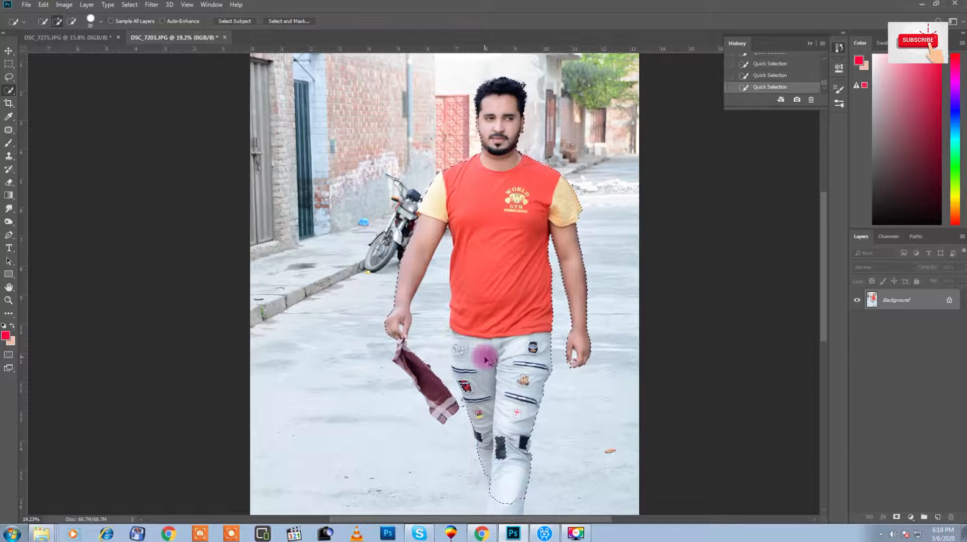
{"action": "key", "text": "ctrl+shift+a"}
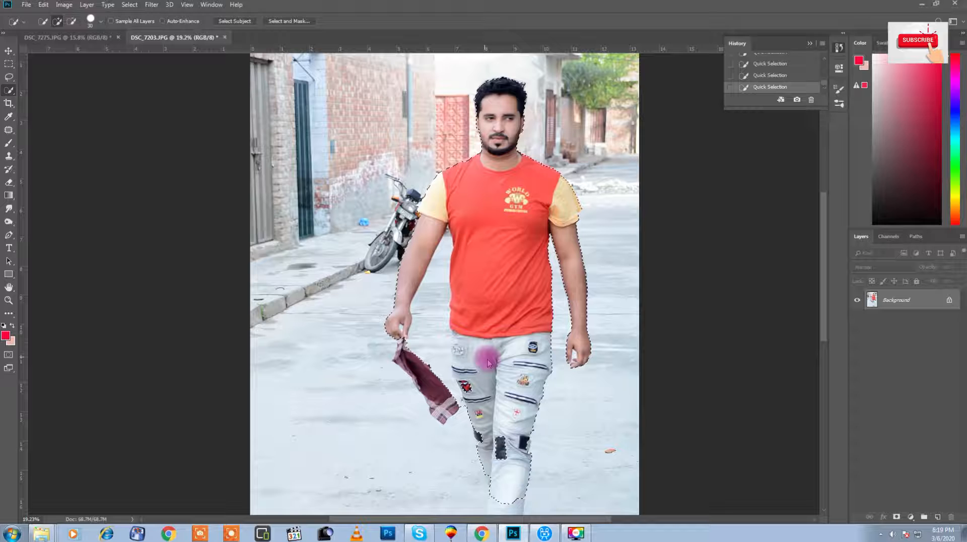
{"action": "key", "text": "Escape"}
{"action": "left_click", "coordinate": [161, 5]}
{"action": "left_click", "coordinate": [180, 67]}
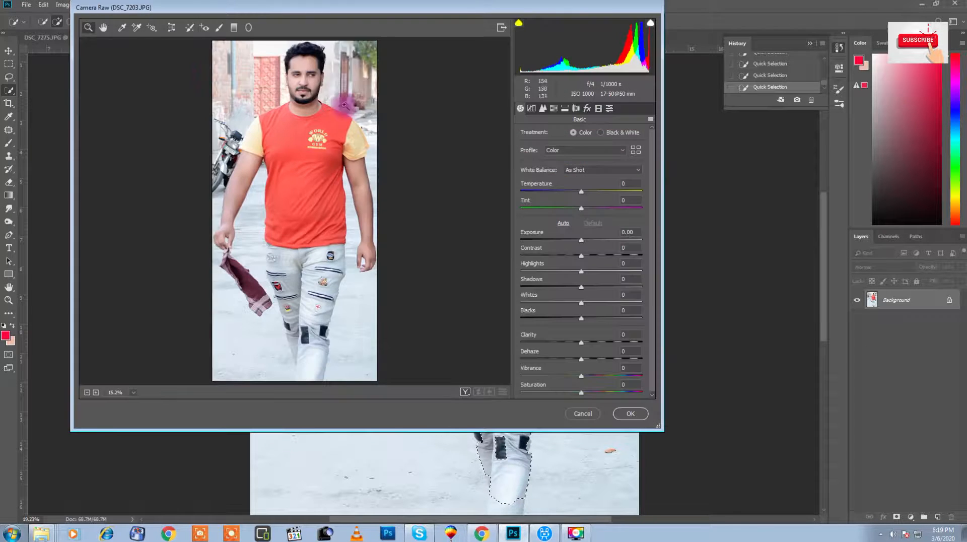
{"action": "left_click", "coordinate": [604, 397]}
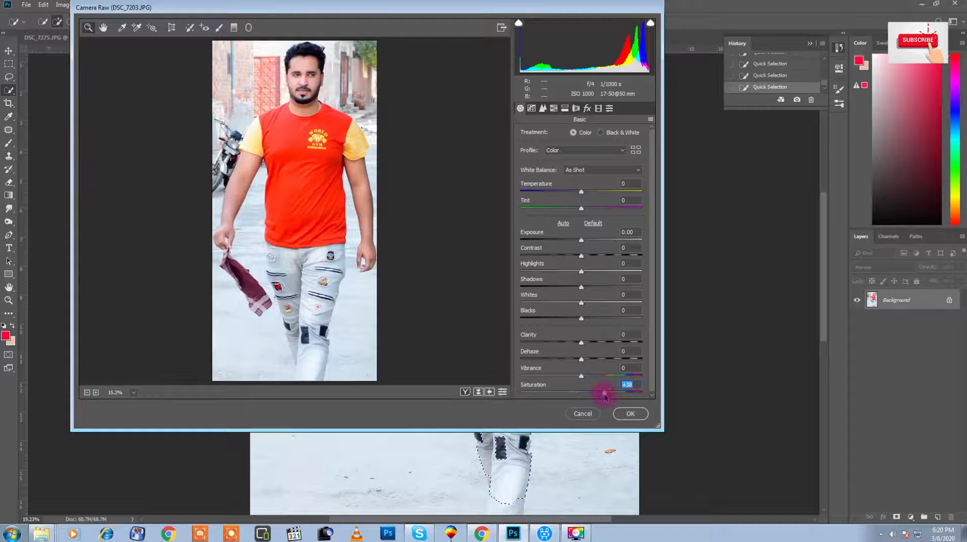
{"action": "left_click", "coordinate": [307, 161]}
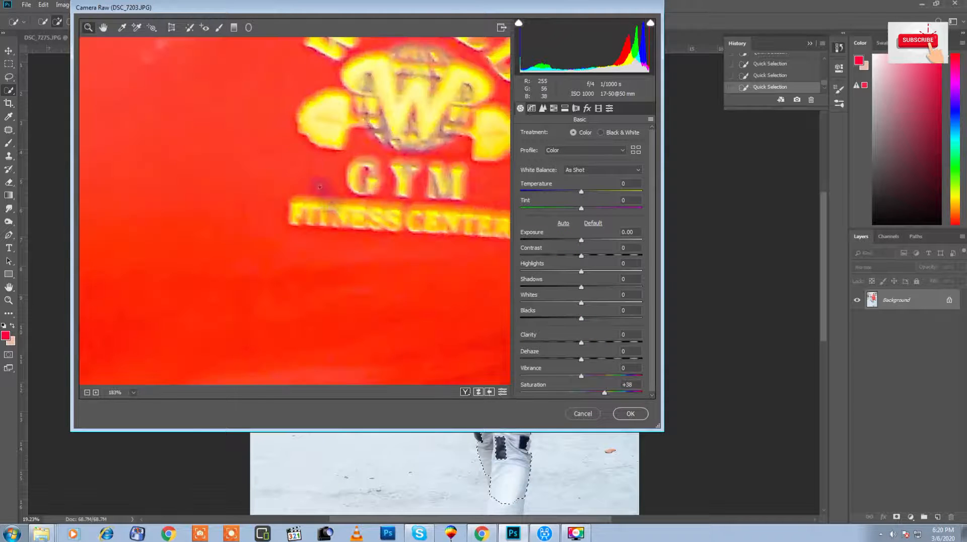
{"action": "left_click", "coordinate": [582, 418]}
Invert the selection to the background, apply the Camera Raw Filter with Saturation at +46, and deselect.
{"action": "key", "text": "ctrl+shift+i"}
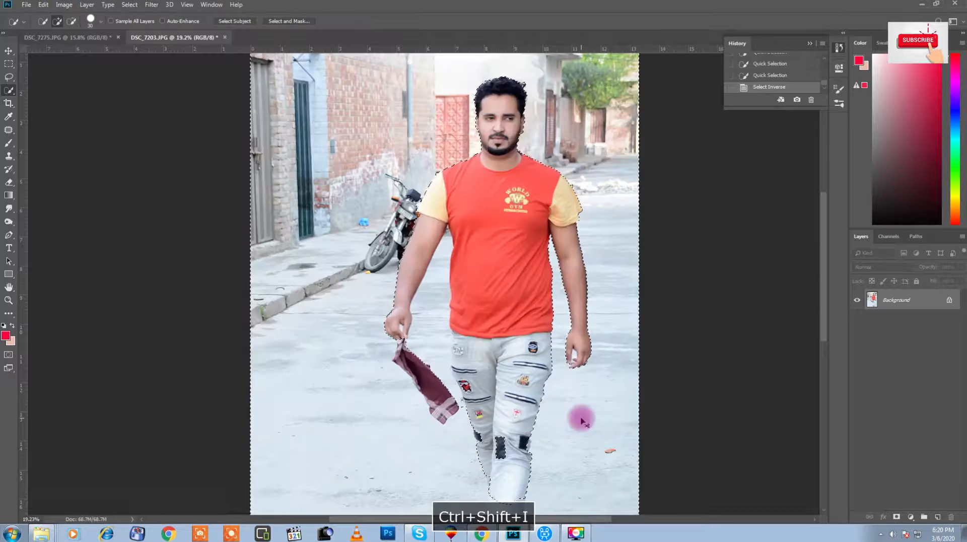
{"action": "left_click", "coordinate": [152, 5]}
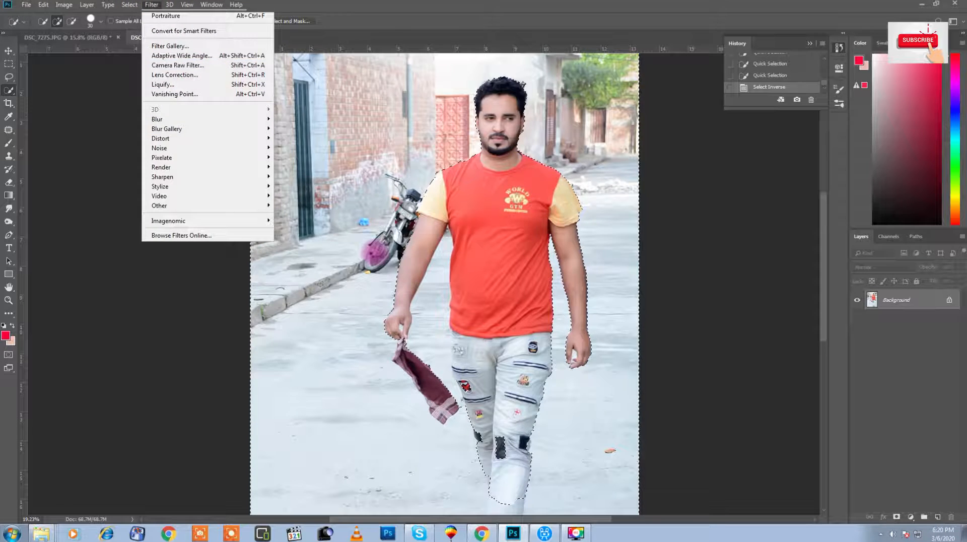
{"action": "key", "text": "ctrl+shift+a"}
{"action": "left_click_drag", "start_coordinate": [605, 396], "coordinate": [610, 397]}
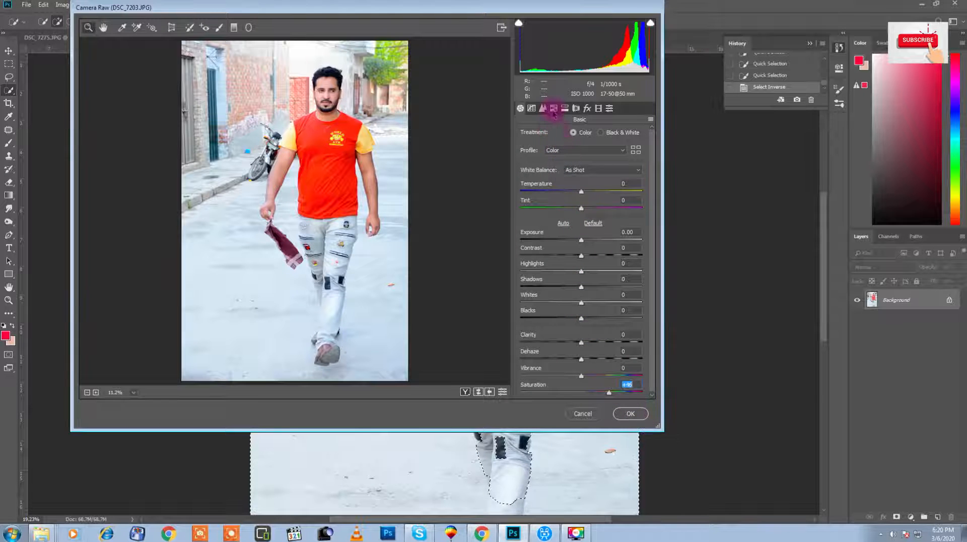
{"action": "left_click", "coordinate": [632, 413]}
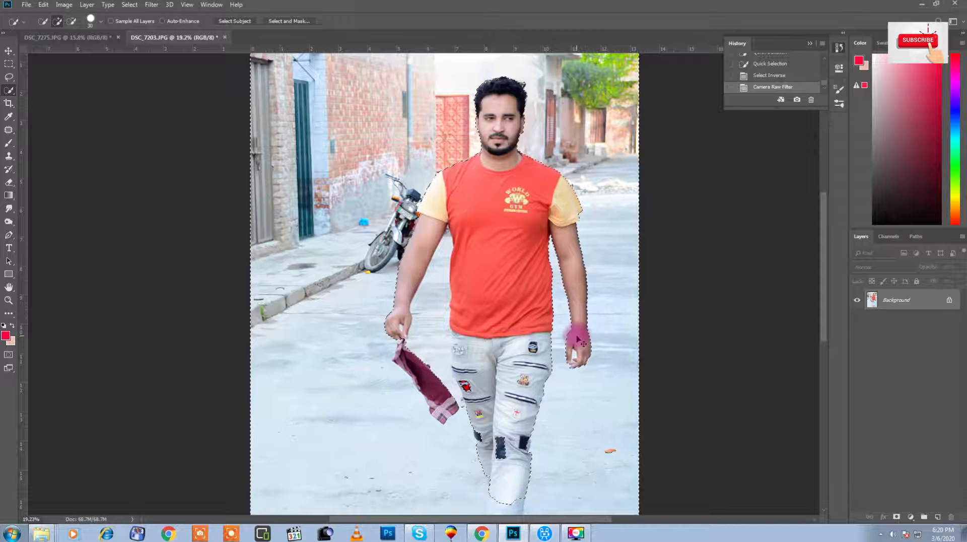
{"action": "key", "text": "ctrl+d"}
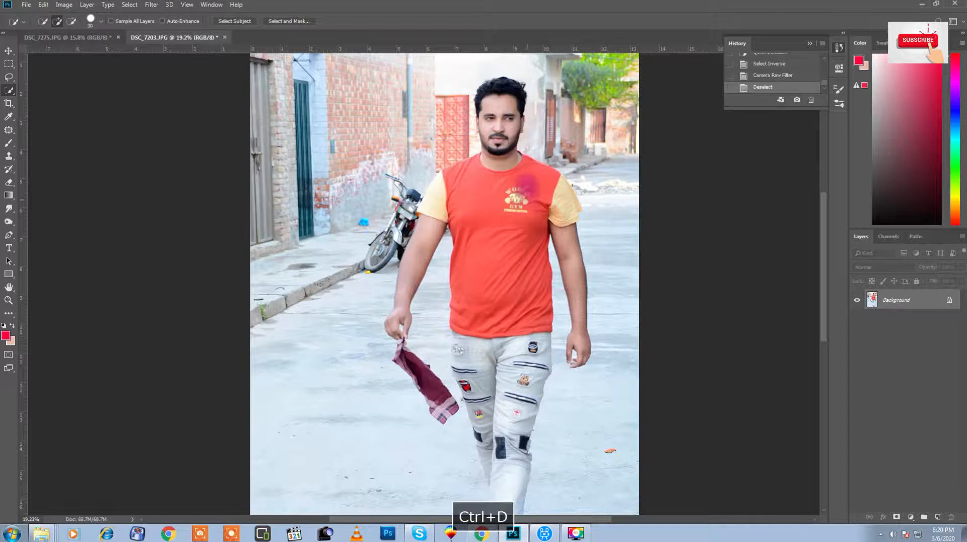
Start the Camera Raw Filter on the whole photo and set Saturation to +25.
{"action": "key", "text": "alt+t"}
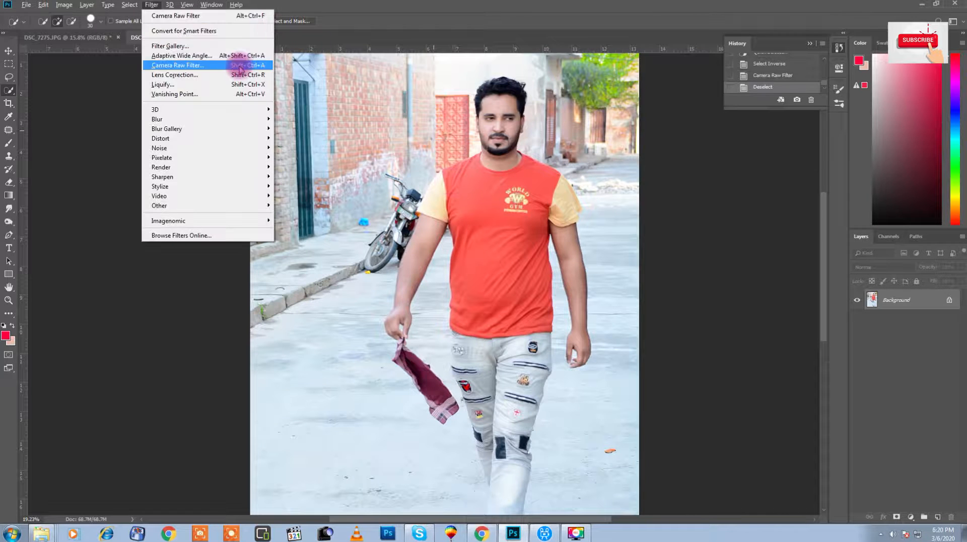
{"action": "key", "text": "shift+ctrl+a"}
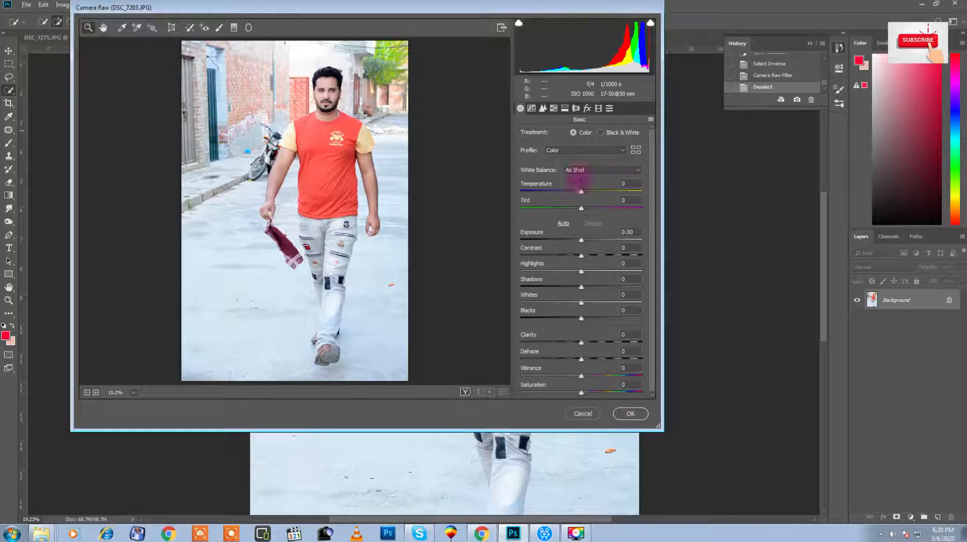
{"action": "left_click_drag", "start_coordinate": [598, 394], "coordinate": [596, 393]}
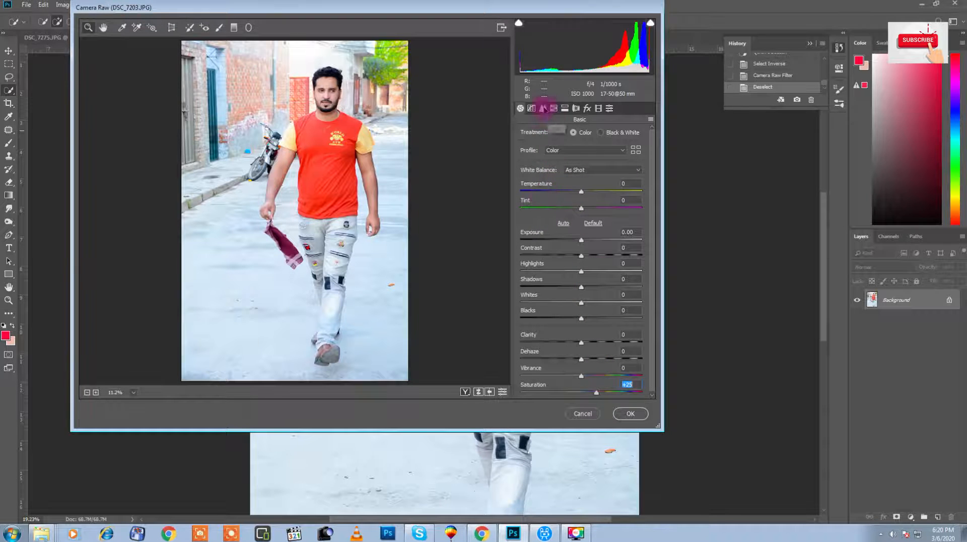
Set the HSL hues to Reds -18, Oranges +3, Yellows +38, Greens +33 and Aquas -41.
{"action": "left_click", "coordinate": [554, 108]}
{"action": "left_click", "coordinate": [553, 108]}
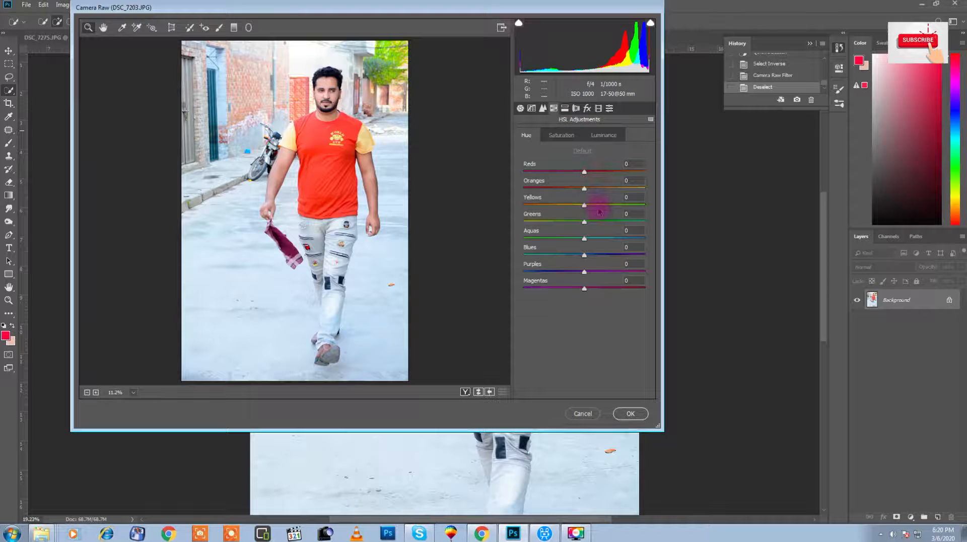
{"action": "left_click_drag", "start_coordinate": [593, 221], "coordinate": [559, 240]}
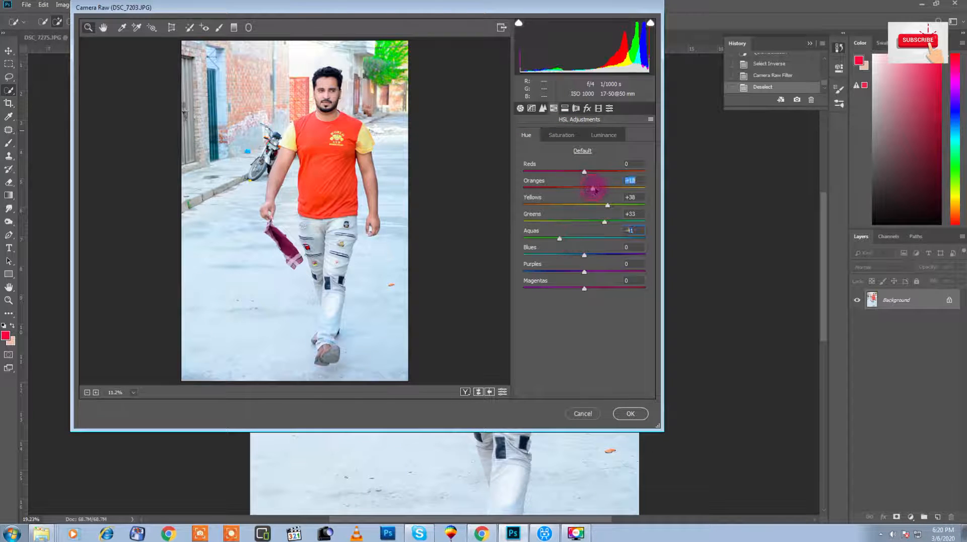
{"action": "left_click_drag", "start_coordinate": [598, 188], "coordinate": [574, 171]}
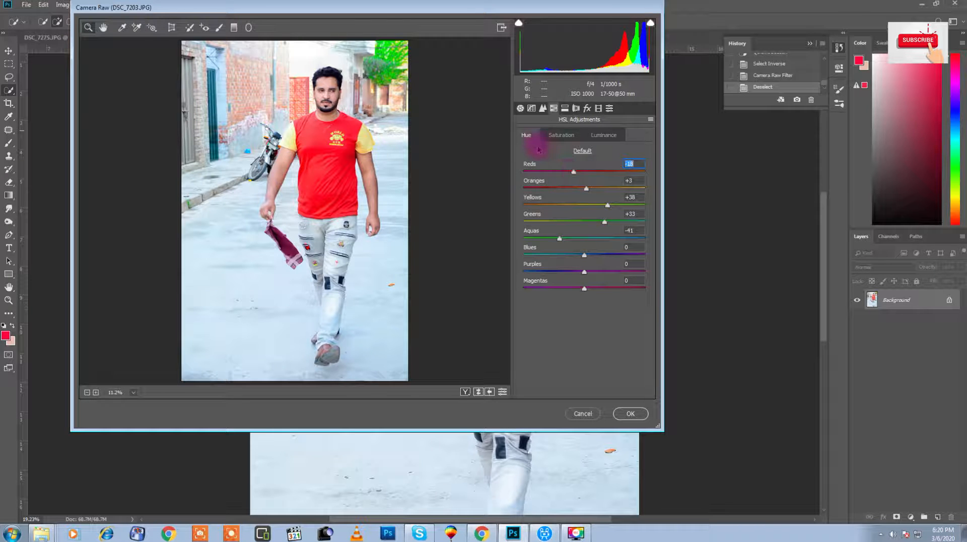
Set the HSL saturation to Reds +29, Oranges -8 and Yellows +49.
{"action": "left_click", "coordinate": [563, 137]}
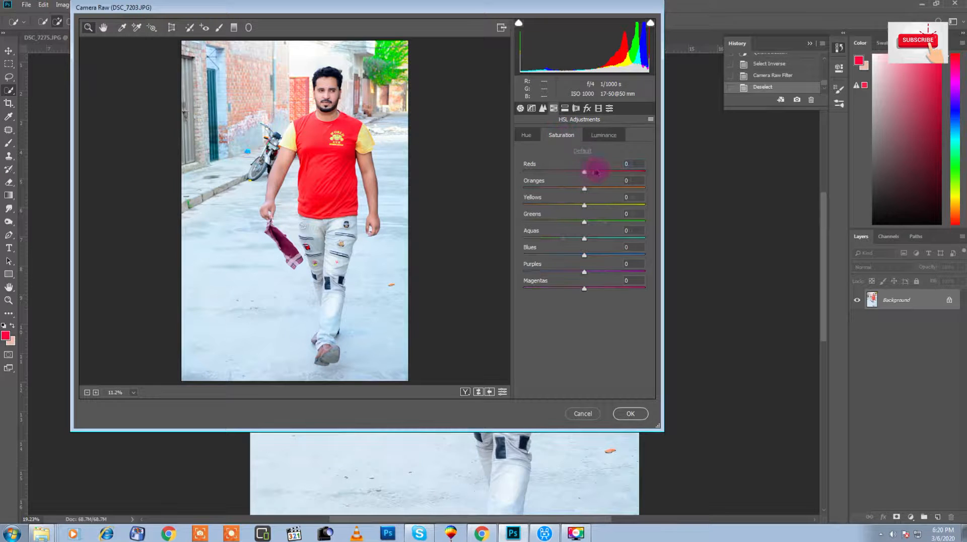
{"action": "left_click", "coordinate": [603, 189]}
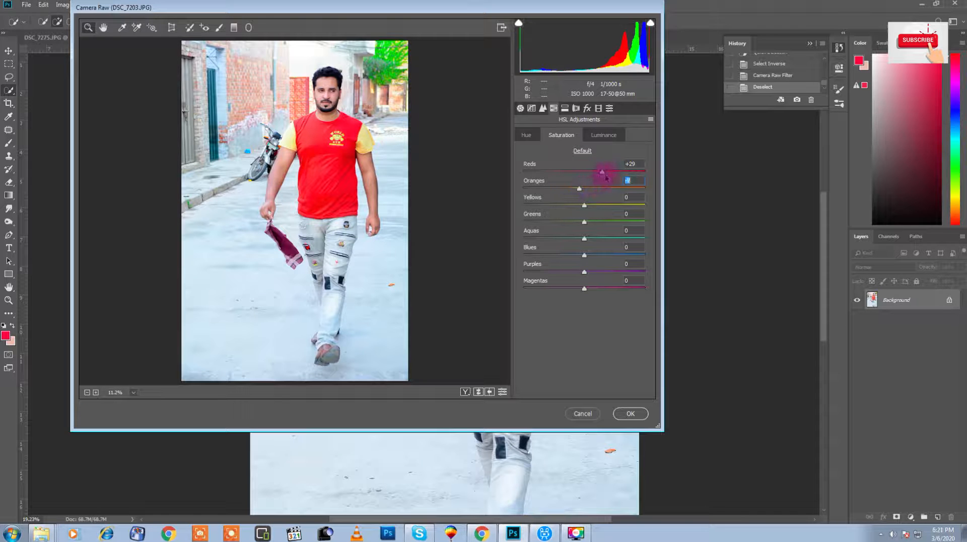
{"action": "left_click_drag", "start_coordinate": [613, 208], "coordinate": [614, 207]}
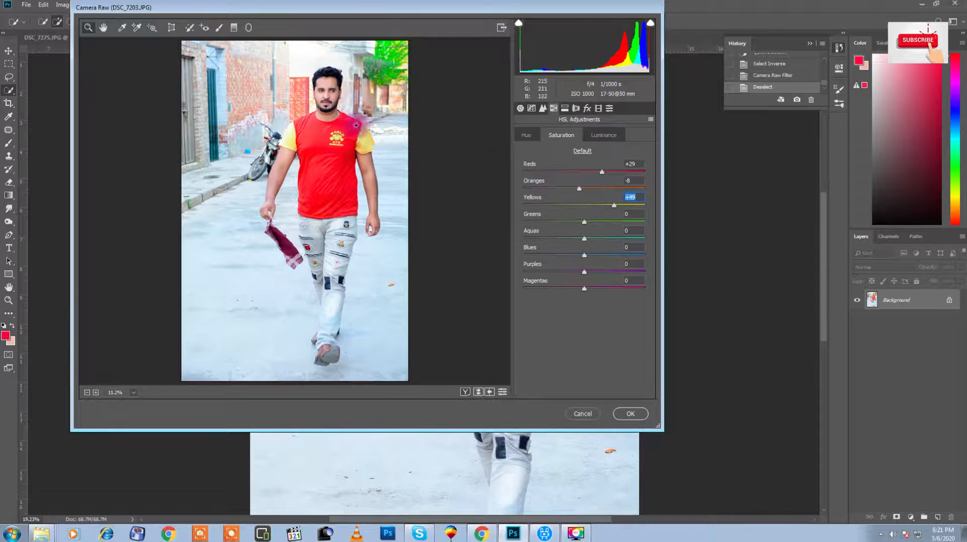
{"action": "left_click", "coordinate": [329, 85], "text": "ctrl"}
{"action": "left_click", "coordinate": [331, 87], "text": "ctrl"}
Raise the HSL luminance of Oranges and Reds slightly and apply the Camera Raw Filter.
{"action": "left_click", "coordinate": [603, 135]}
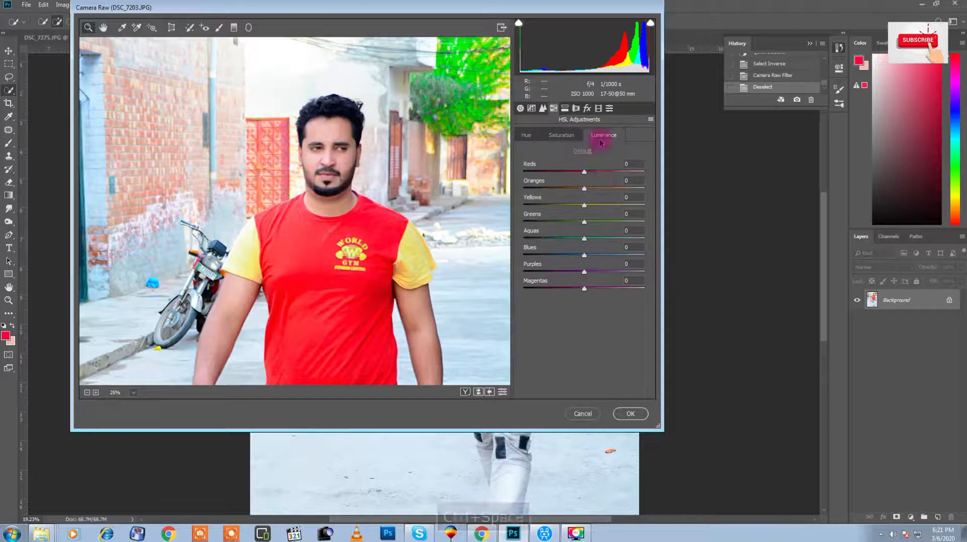
{"action": "left_click", "coordinate": [595, 188]}
{"action": "left_click_drag", "start_coordinate": [588, 174], "coordinate": [591, 173]}
{"action": "left_click", "coordinate": [636, 413]}
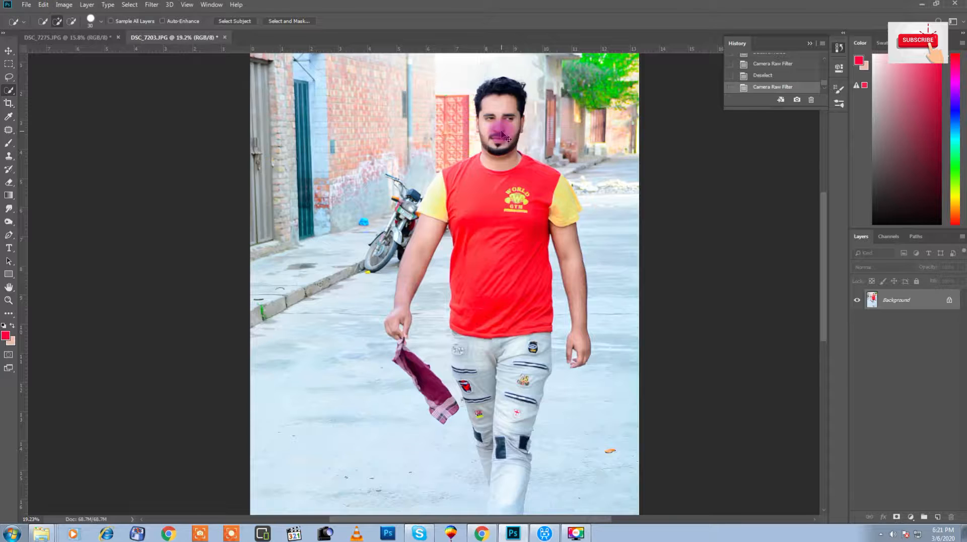
Fit the whole photo in view and compare it before and after the last Camera Raw Filter.
{"action": "key", "text": "ctrl+0"}
{"action": "key", "text": "ctrl+z"}
{"action": "key", "text": "ctrl+z"}
{"action": "key", "text": "ctrl+z"}
{"action": "key", "text": "ctrl+z"}
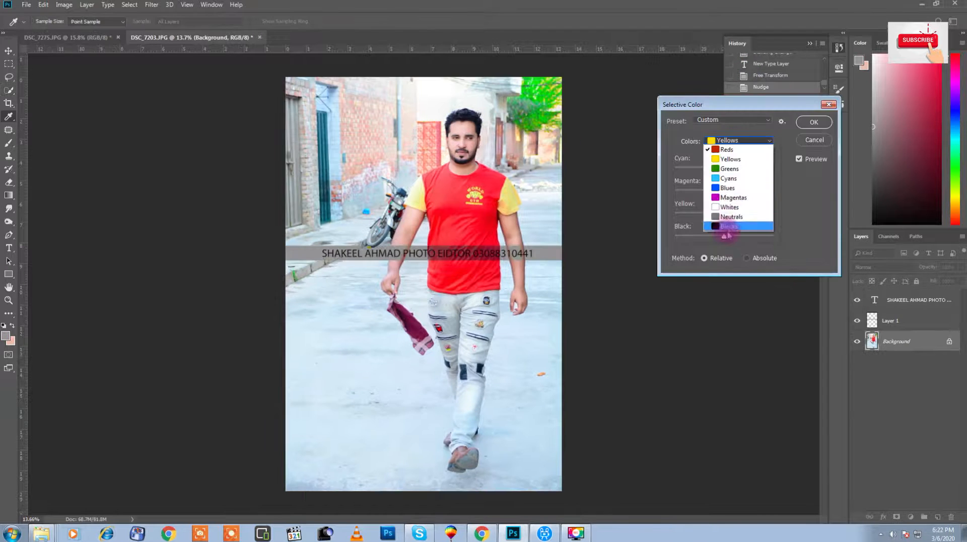
Deepen the dark tones of the Background layer with Selective Color by raising Black in the Blacks range.
{"action": "left_click", "coordinate": [724, 227]}
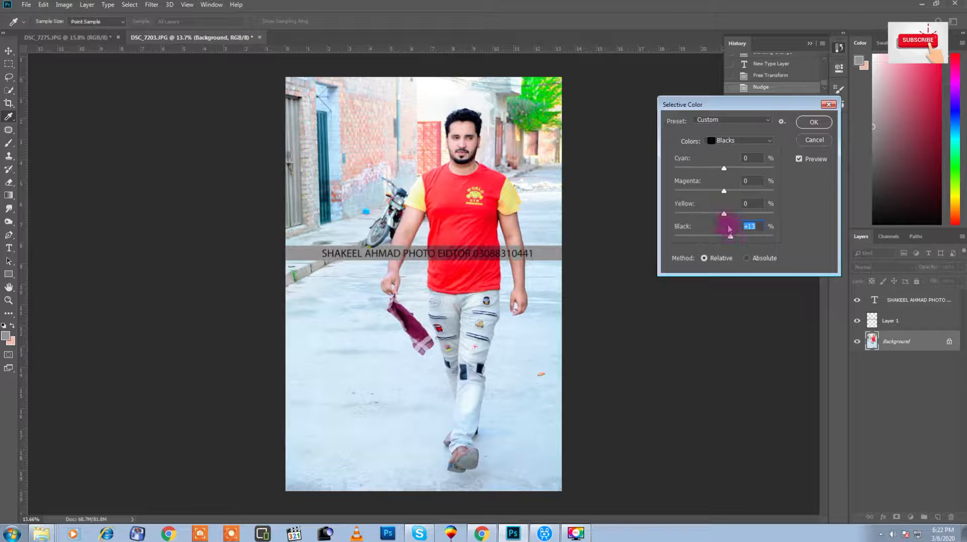
{"action": "left_click", "coordinate": [729, 140]}
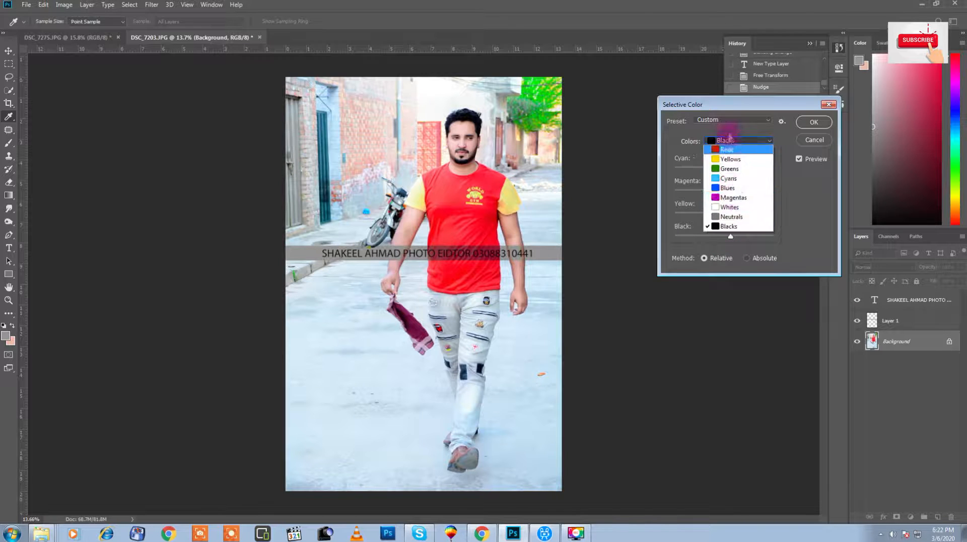
{"action": "left_click", "coordinate": [728, 140]}
{"action": "left_click", "coordinate": [730, 120]}
{"action": "left_click", "coordinate": [727, 128]}
{"action": "left_click", "coordinate": [727, 120]}
{"action": "left_click", "coordinate": [725, 148]}
{"action": "left_click", "coordinate": [726, 140]}
{"action": "left_click", "coordinate": [730, 226]}
{"action": "left_click_drag", "start_coordinate": [725, 236], "coordinate": [728, 236]}
{"action": "left_click", "coordinate": [726, 142]}
{"action": "left_click", "coordinate": [730, 211]}
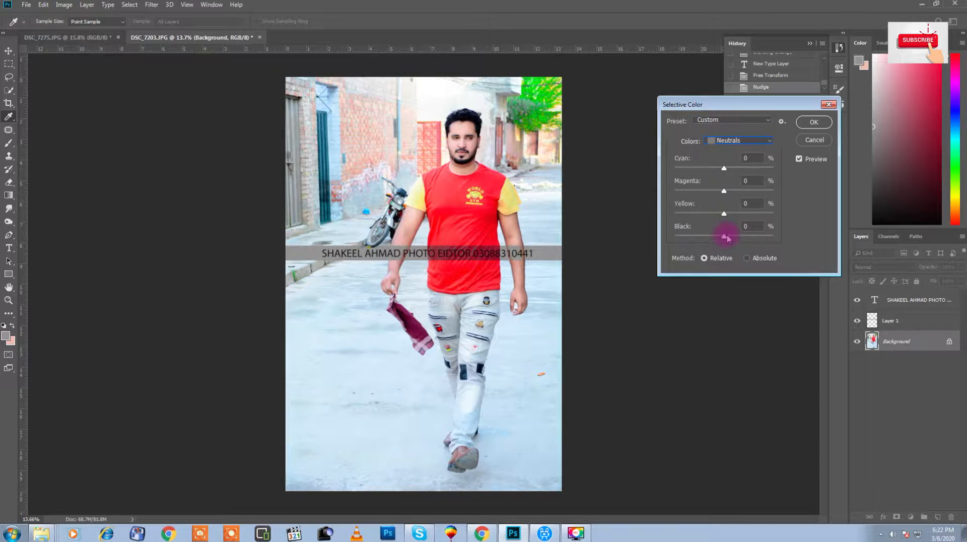
{"action": "left_click", "coordinate": [809, 122]}
Examine the retouched portrait up close and compare it with the early Rotate Canvas state in the history.
{"action": "left_click", "coordinate": [492, 167], "text": "ctrl"}
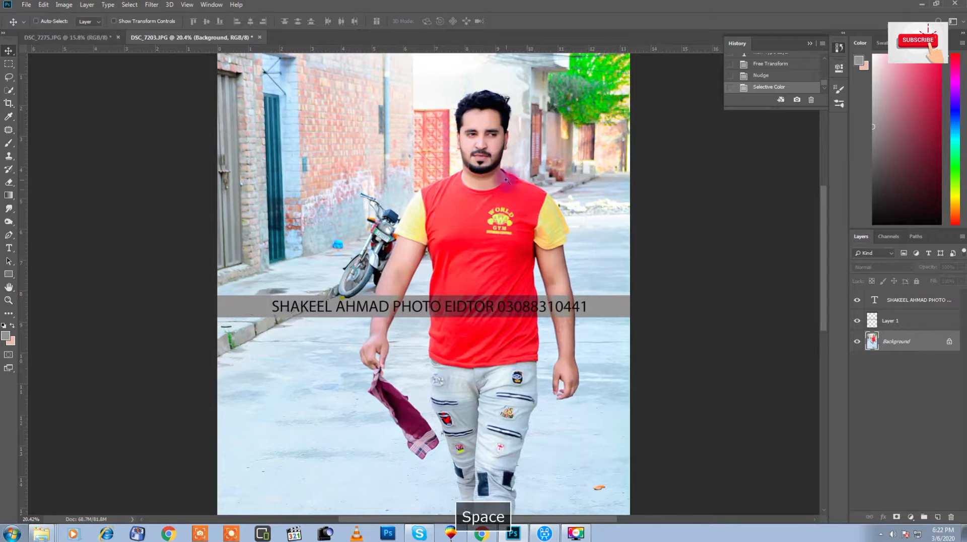
{"action": "left_click", "coordinate": [531, 220], "text": "ctrl"}
{"action": "left_click", "coordinate": [531, 221], "text": "ctrl+alt"}
{"action": "left_click", "coordinate": [519, 222], "text": "ctrl+alt"}
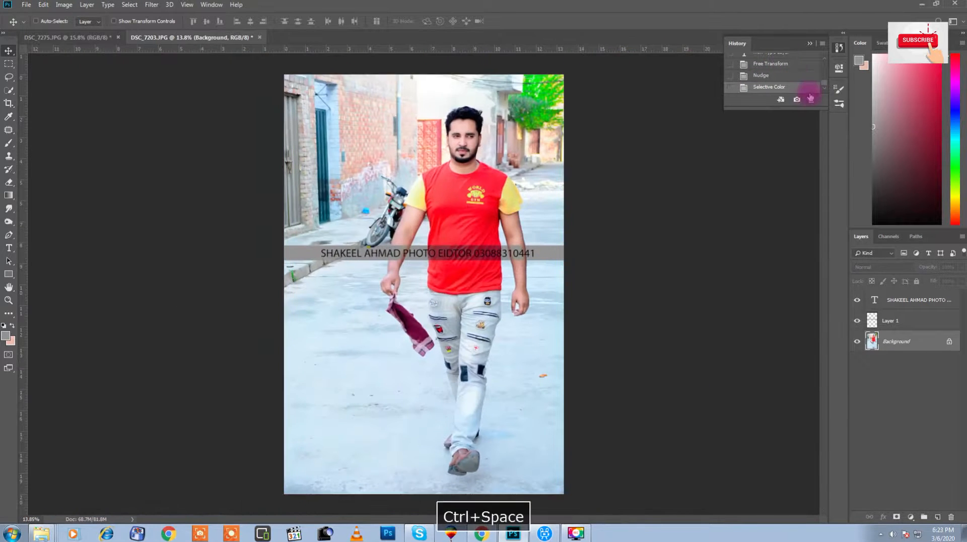
{"action": "scroll", "coordinate": [826, 85], "scroll_direction": "up", "scroll_amount": 5}
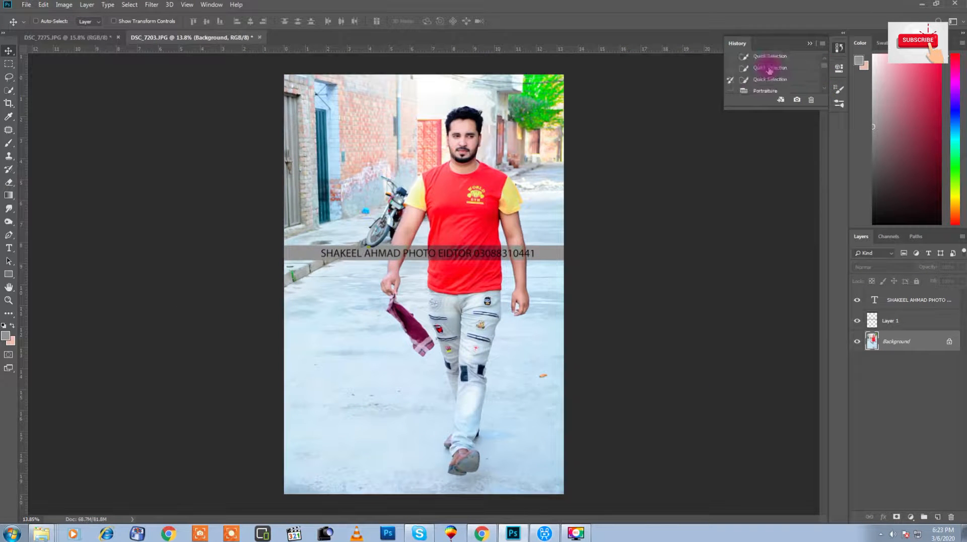
{"action": "scroll", "coordinate": [769, 69], "scroll_direction": "up", "scroll_amount": 5}
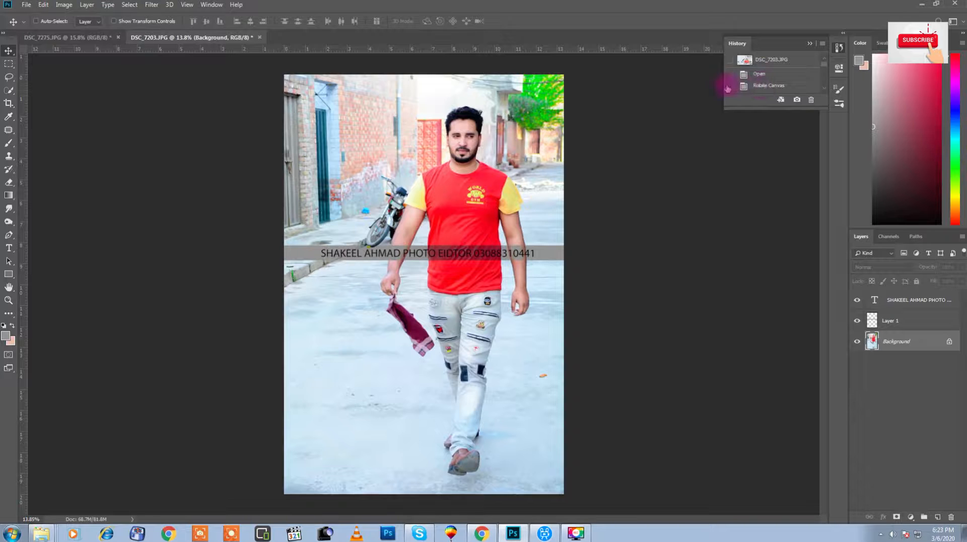
{"action": "left_click", "coordinate": [752, 87]}
{"action": "key", "text": "ctrl+z"}
{"action": "key", "text": "ctrl+z"}
{"action": "key", "text": "ctrl+z"}
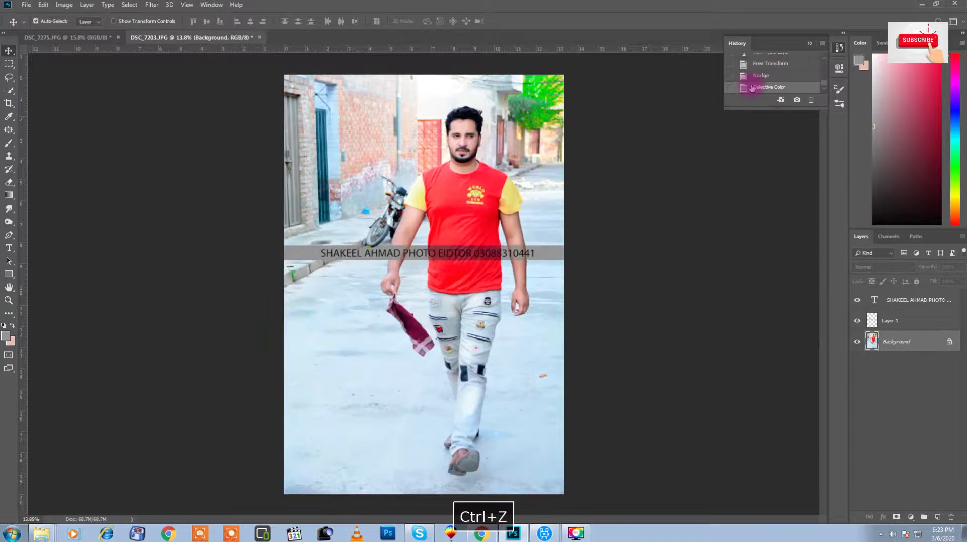